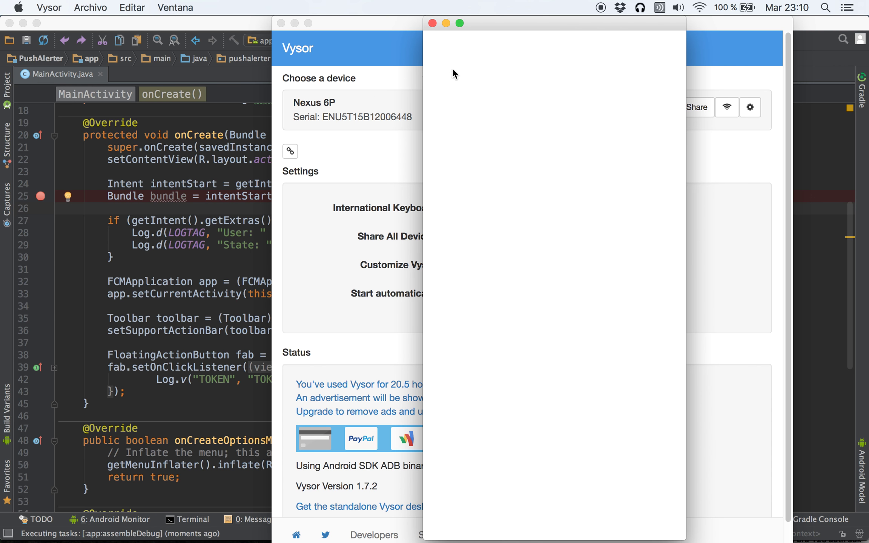
pyautogui.click(281, 23)
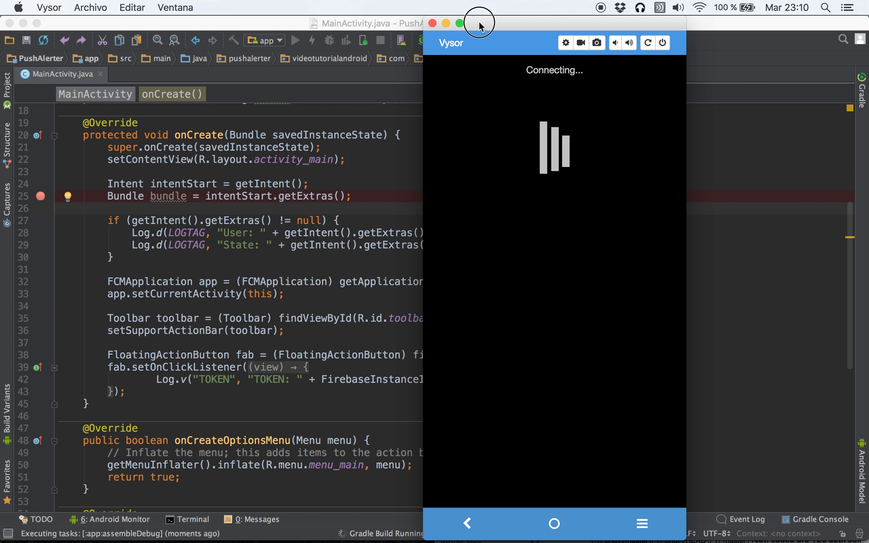
pyautogui.moveTo(479, 25); pyautogui.dragTo(660, 25)
pyautogui.click(304, 293)
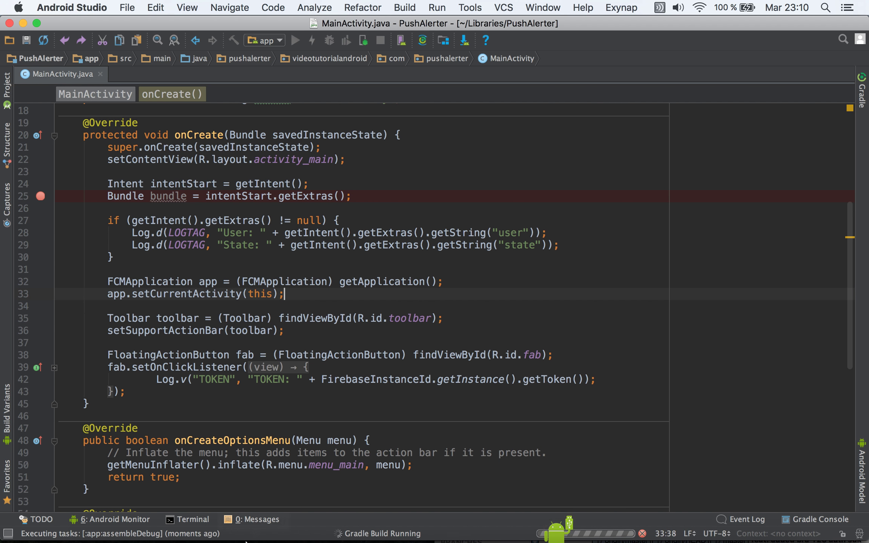
# Step: Switch to Chrome and start composing a new message in the PushAlerter project's Firebase Notifications
pyautogui.moveTo(168, 534)
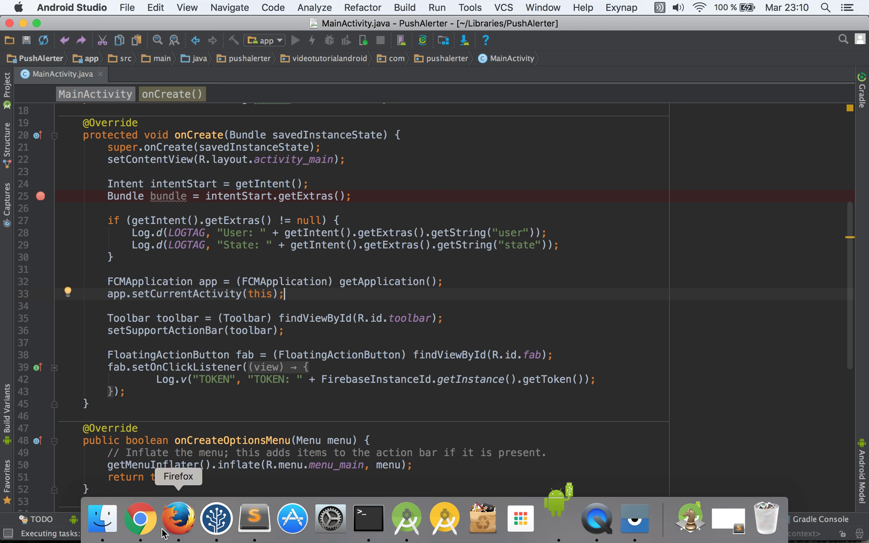
pyautogui.click(140, 520)
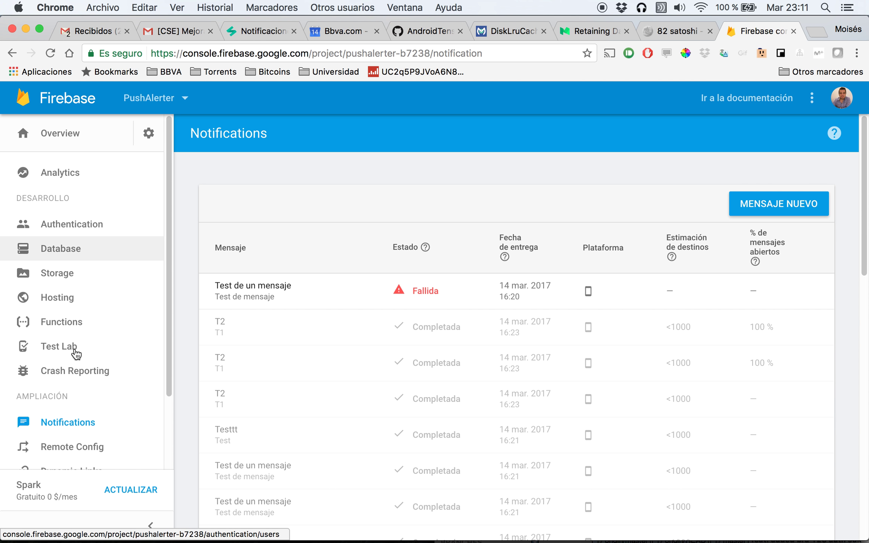
pyautogui.scroll(-2, 52, 432)
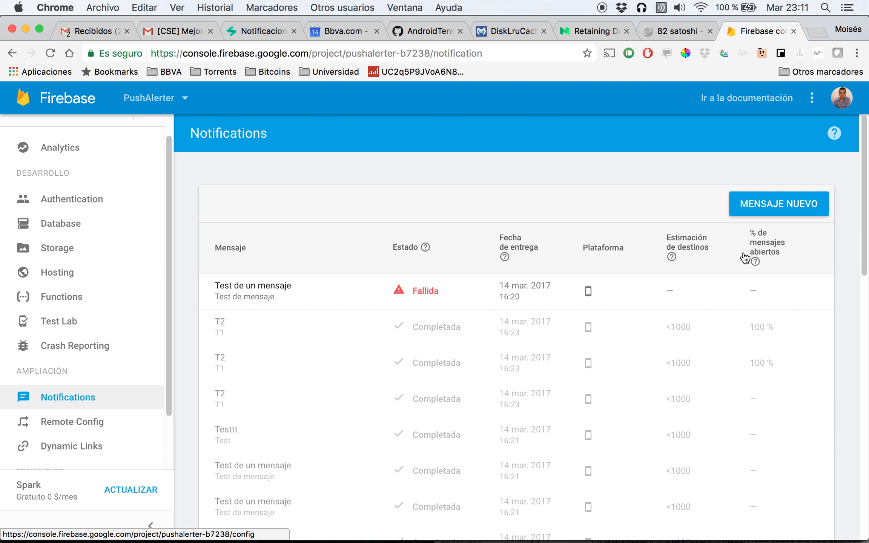
pyautogui.click(762, 219)
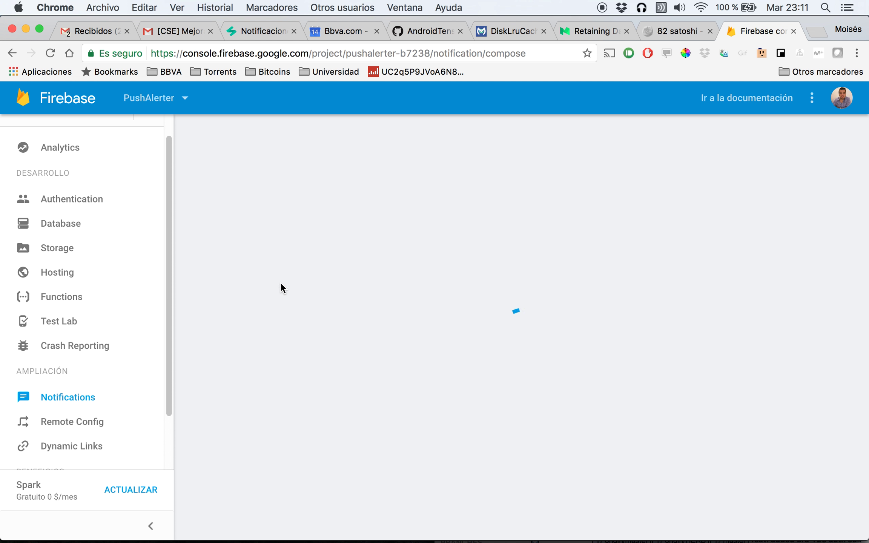
pyautogui.moveTo(481, 524)
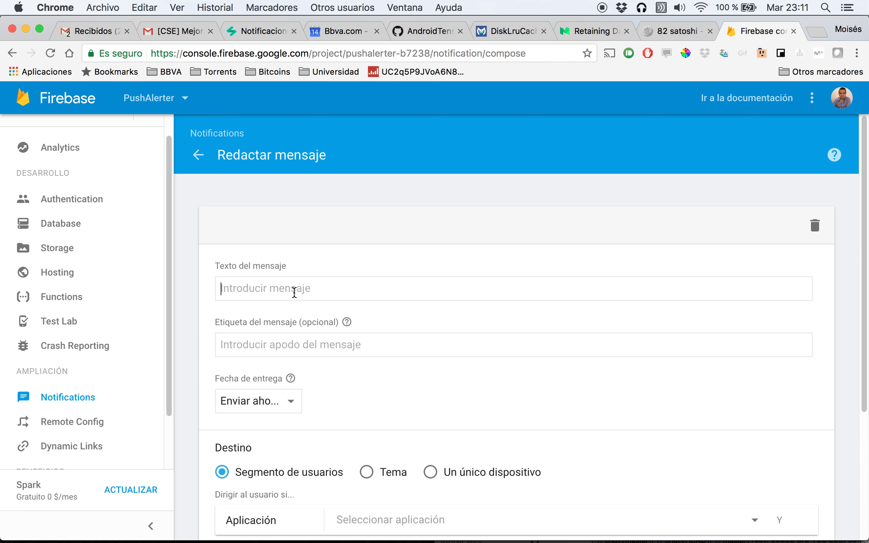
# Step: Set the message text to "Test de Videotutoriales Android" and its label to "Esta es una prueba de notificaciones de videotutoriales"
pyautogui.click(294, 292)
pyautogui.write('Test de Videotutoriales Android')
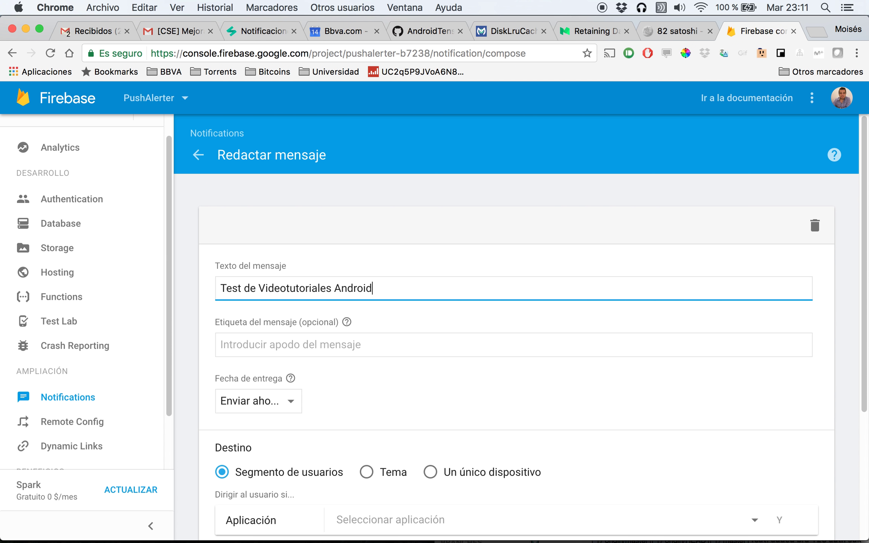
pyautogui.click(264, 344)
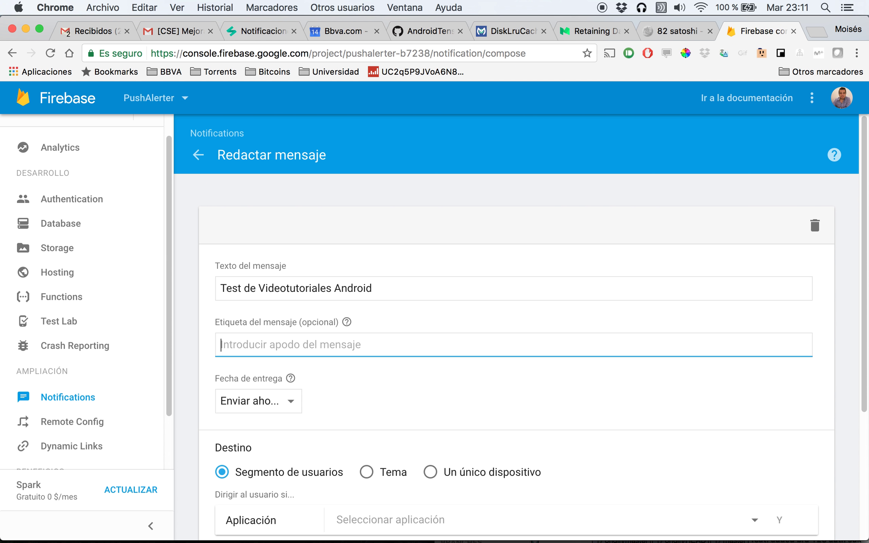
pyautogui.write('Esta es una')
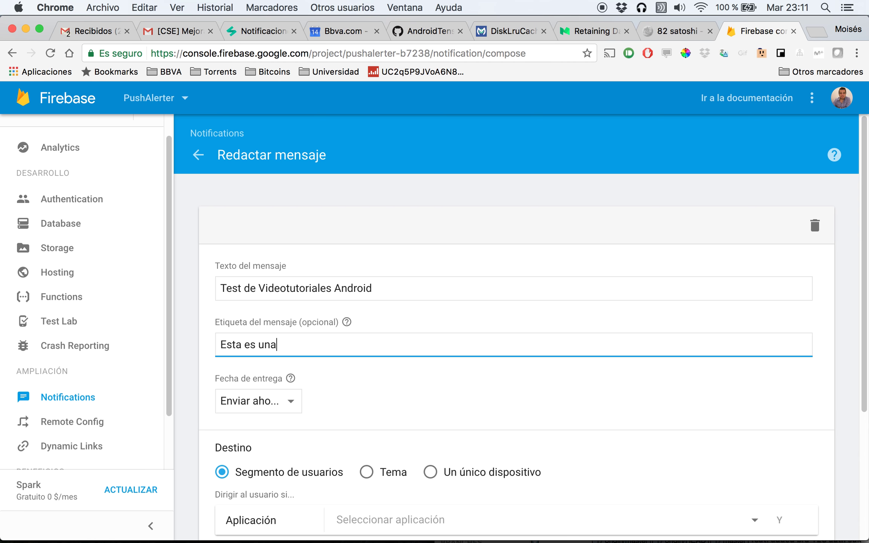
pyautogui.write(' prueba de notificaciones de videotutoriales')
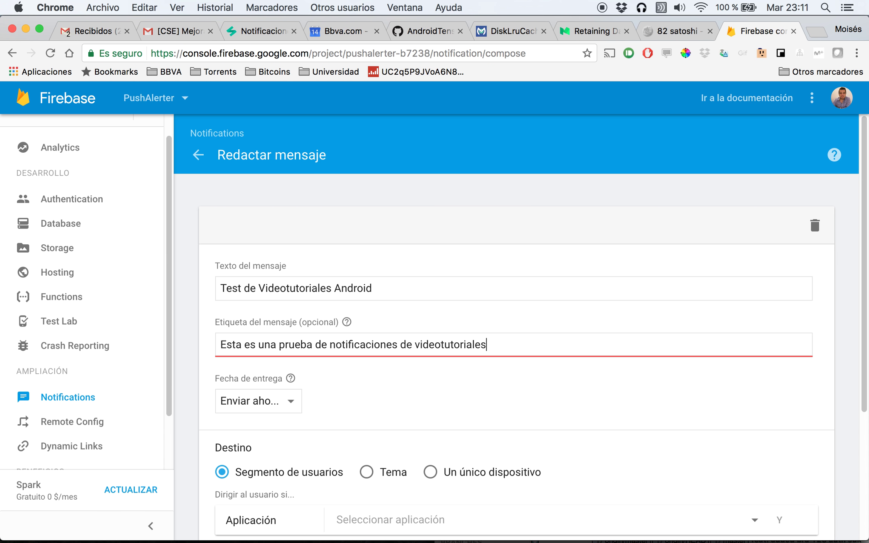
# Step: Set the message destination to "Un único dispositivo" and check the app build in Android Studio before returning to Chrome
pyautogui.scroll(-5, 311, 310)
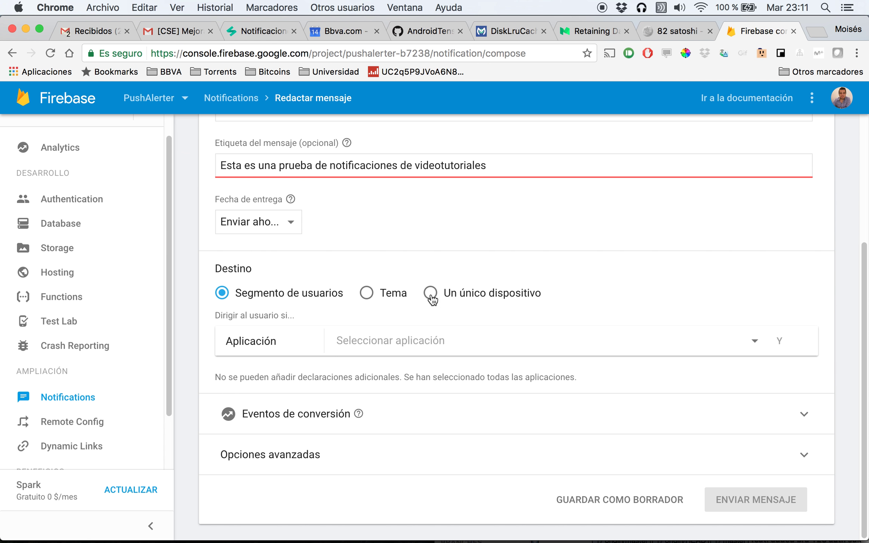
pyautogui.click(431, 293)
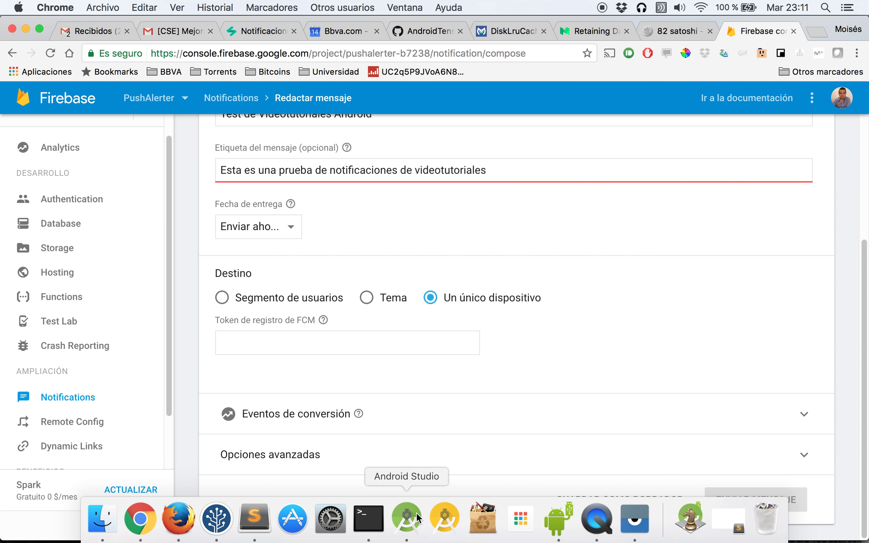
pyautogui.click(412, 515)
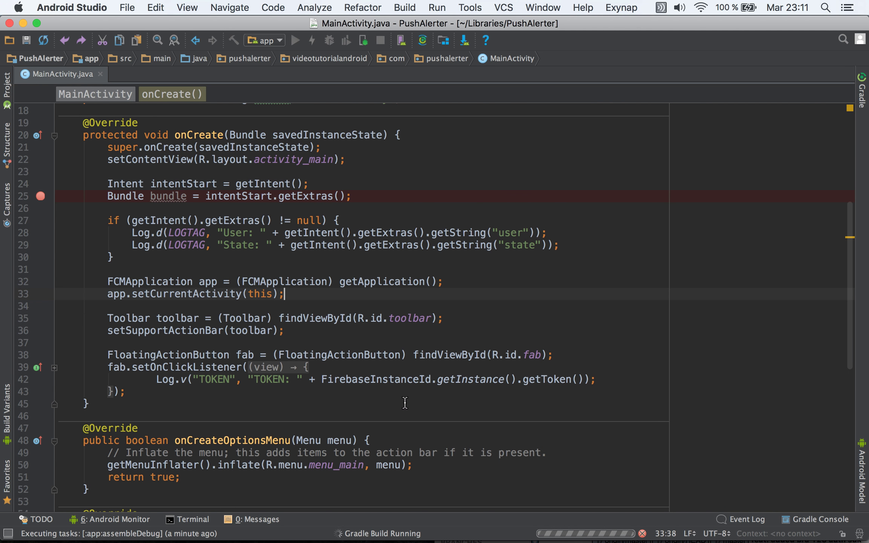
pyautogui.moveTo(177, 528)
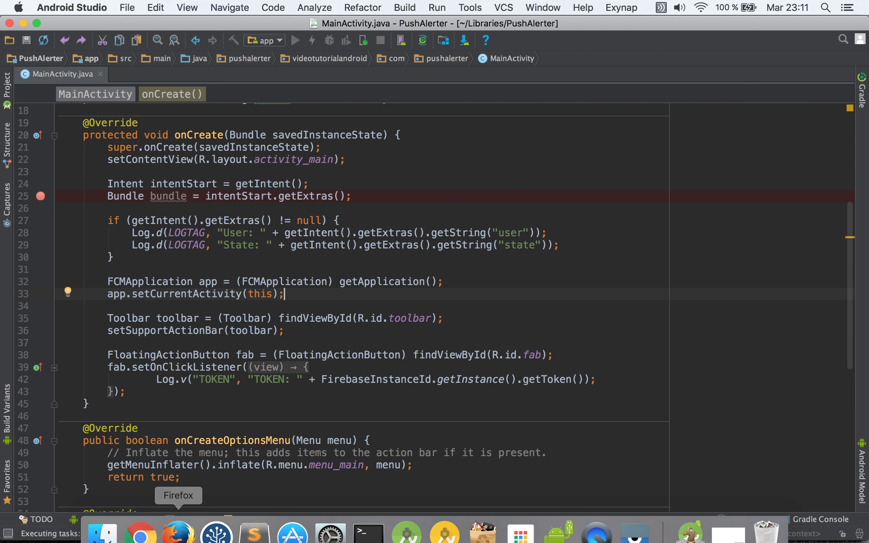
pyautogui.click(144, 524)
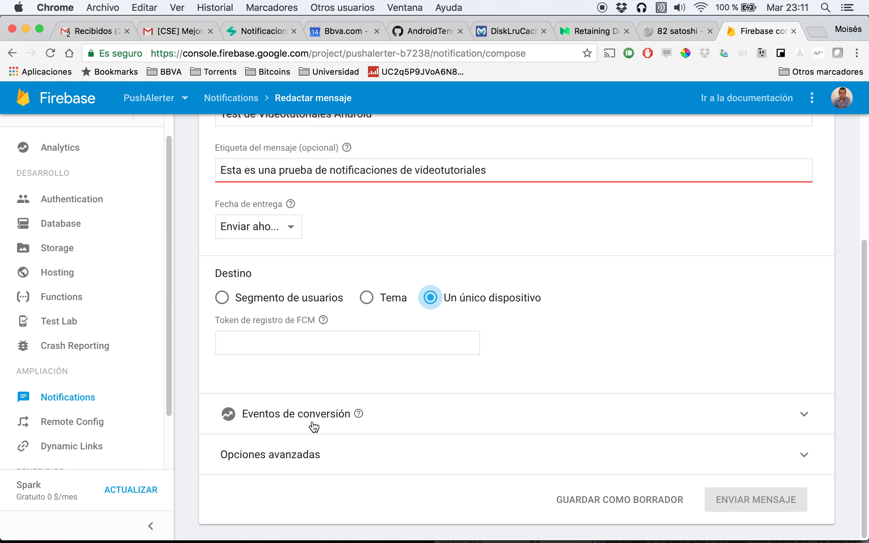
# Step: Expand the message's advanced options and bring the Vysor phone mirror to the front
pyautogui.click(331, 458)
pyautogui.scroll(5, 333, 460)
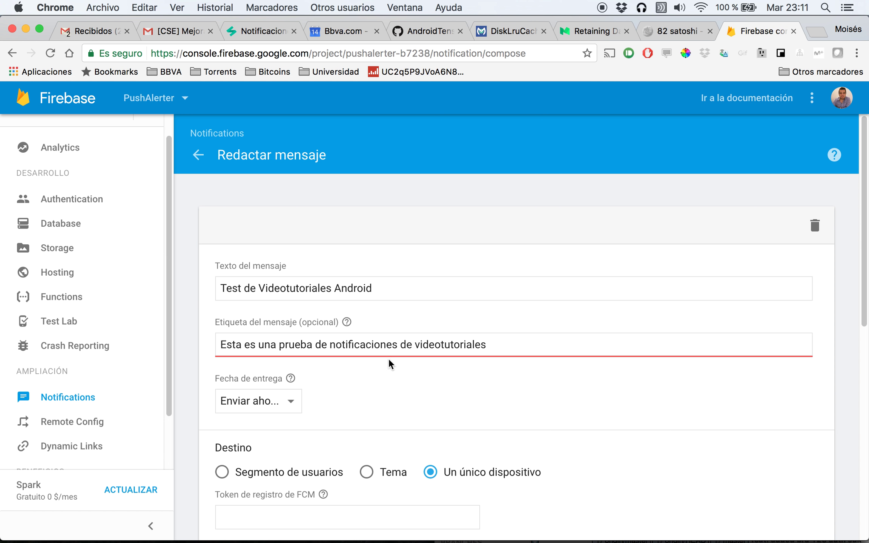
pyautogui.rightClick(636, 527)
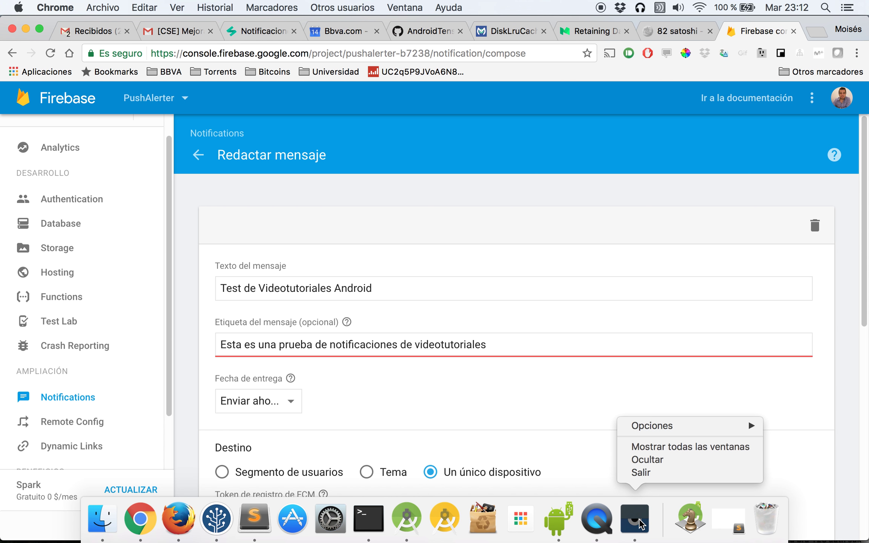
pyautogui.click(640, 523)
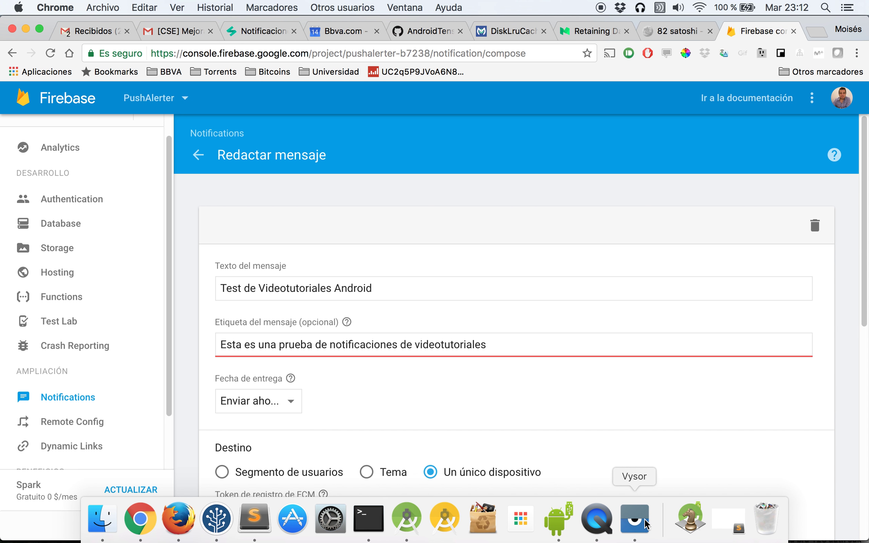
pyautogui.click(642, 521)
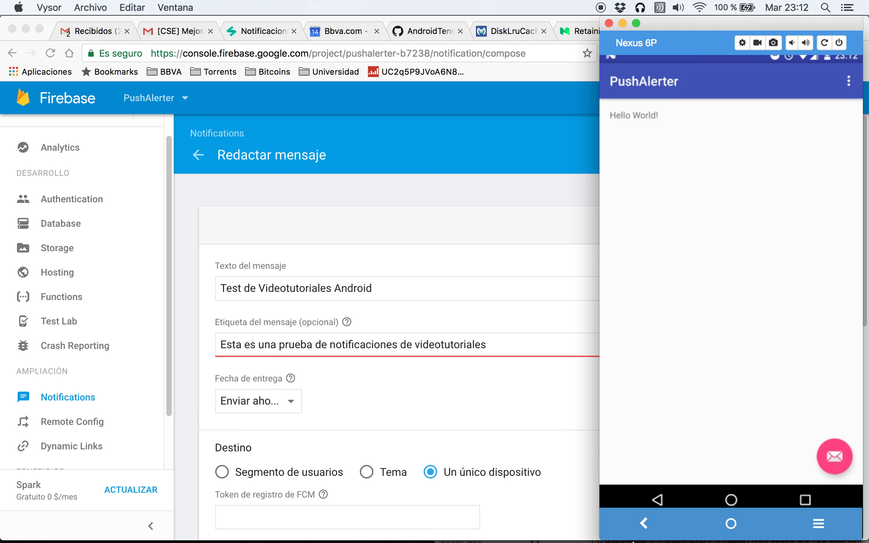
# Step: Display the Android Monitor logcat in Android Studio and trigger PushAlerter's mail button in the Vysor mirror to log the token
pyautogui.click(406, 513)
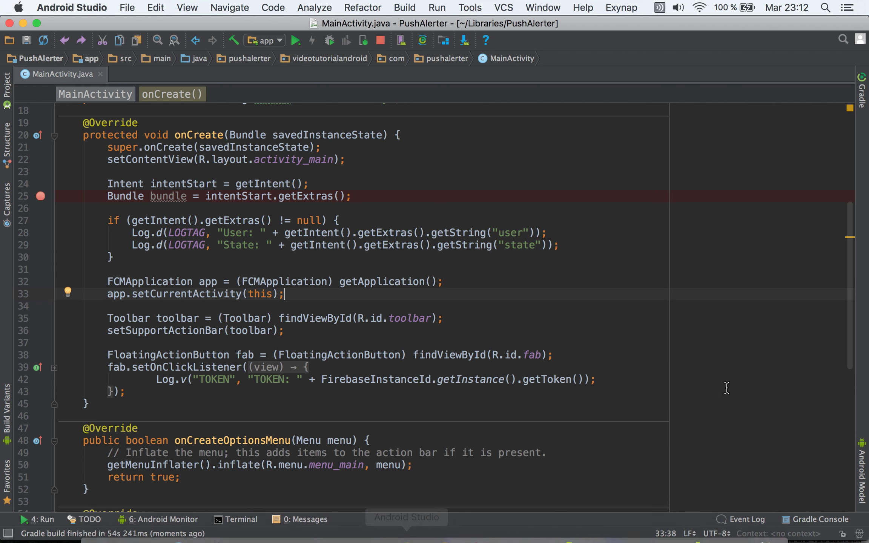
pyautogui.click(154, 520)
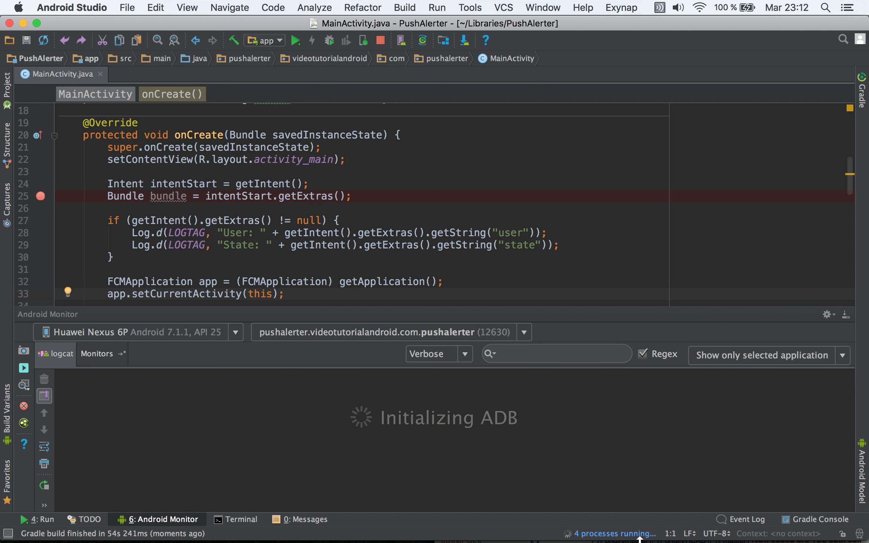
pyautogui.click(634, 519)
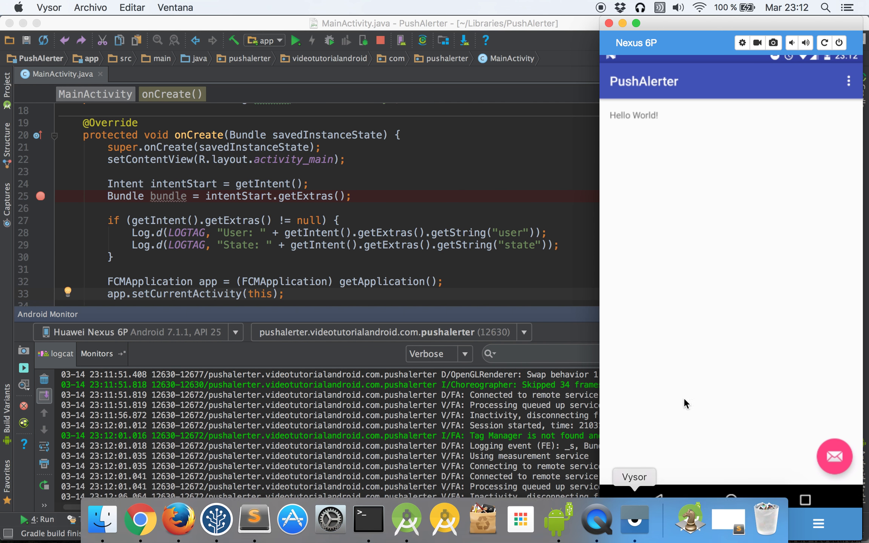
pyautogui.click(836, 453)
pyautogui.click(523, 447)
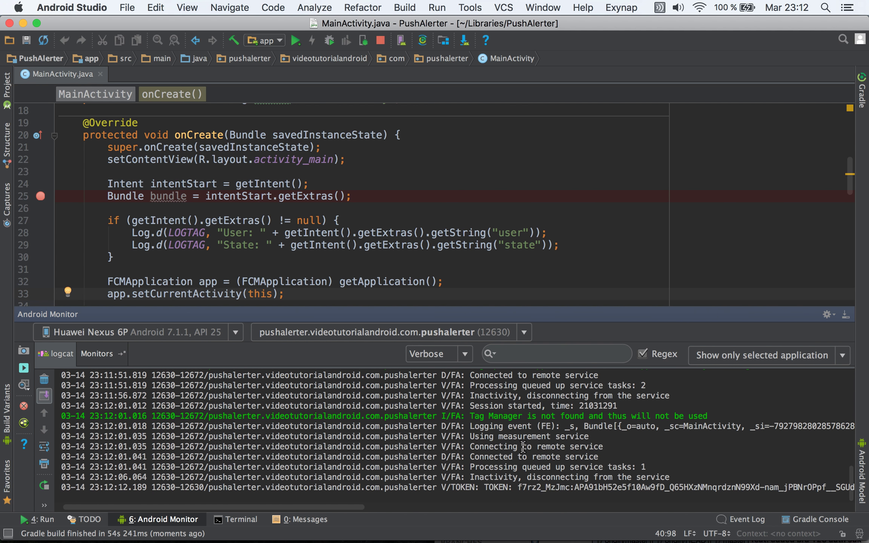
# Step: Copy the TOKEN line from the logcat into a new Sublime Text file
pyautogui.doubleClick(546, 487)
pyautogui.tripleClick(545, 487)
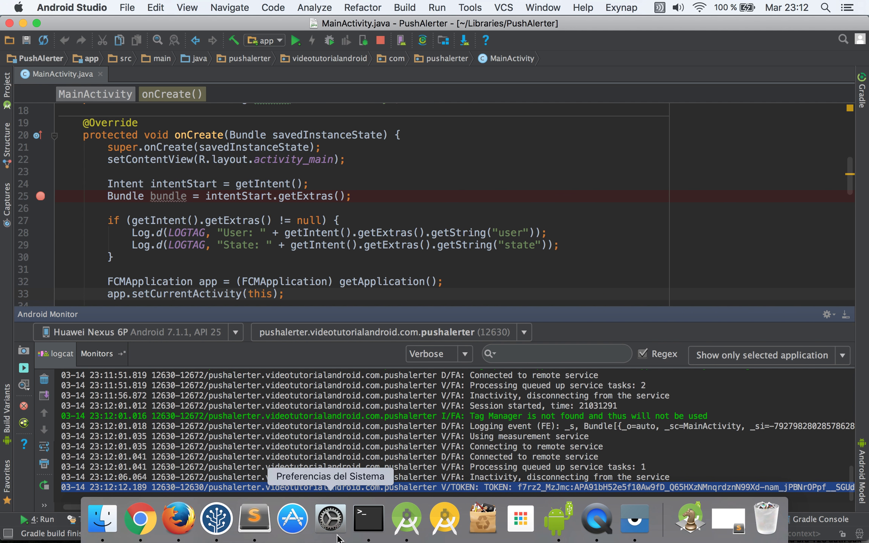
pyautogui.click(266, 526)
pyautogui.click(344, 342)
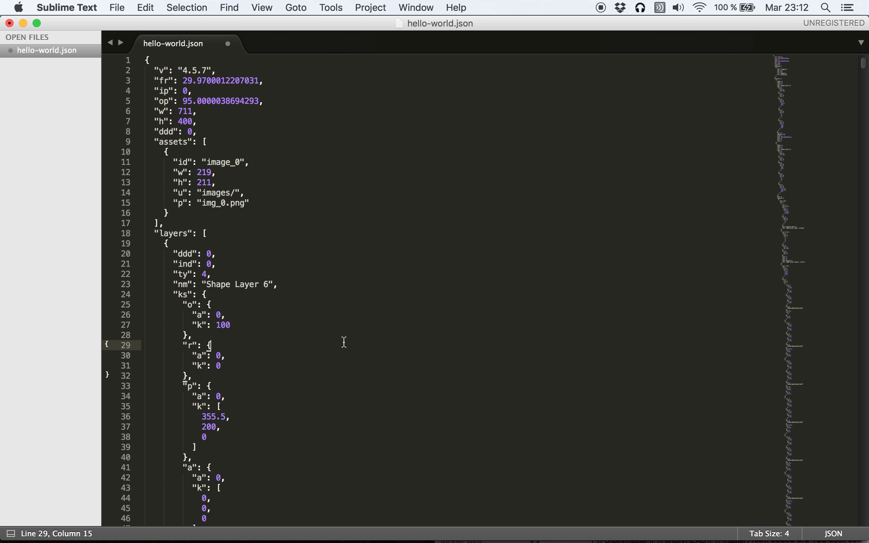
pyautogui.press('super+p')
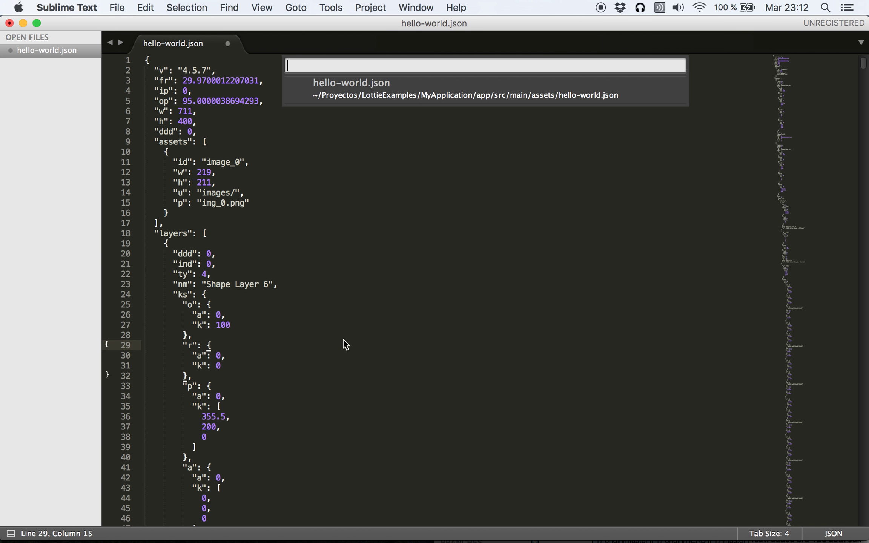
pyautogui.doubleClick(269, 45)
pyautogui.press('super+v')
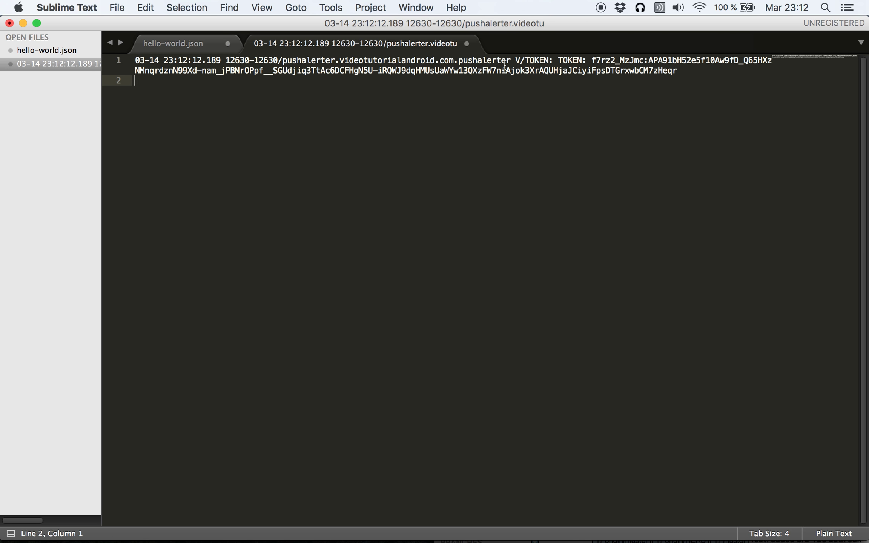
# Step: Copy only the token value and paste it into Firebase's "Token de registro de FCM" field in Chrome, without the leading space
pyautogui.moveTo(591, 61); pyautogui.dragTo(679, 71)
pyautogui.press('super+c')
pyautogui.press('super+Tab')
pyautogui.press('super+Tab')
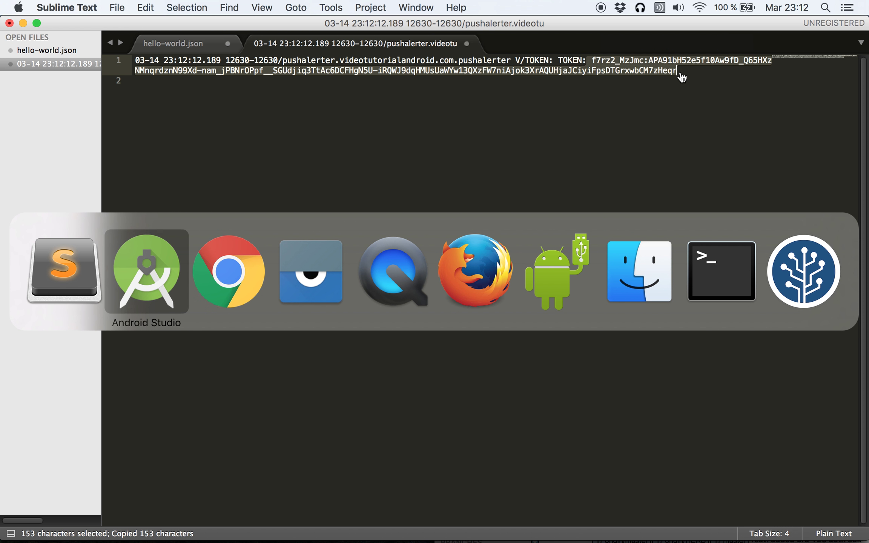
pyautogui.scroll(-4, 430, 394)
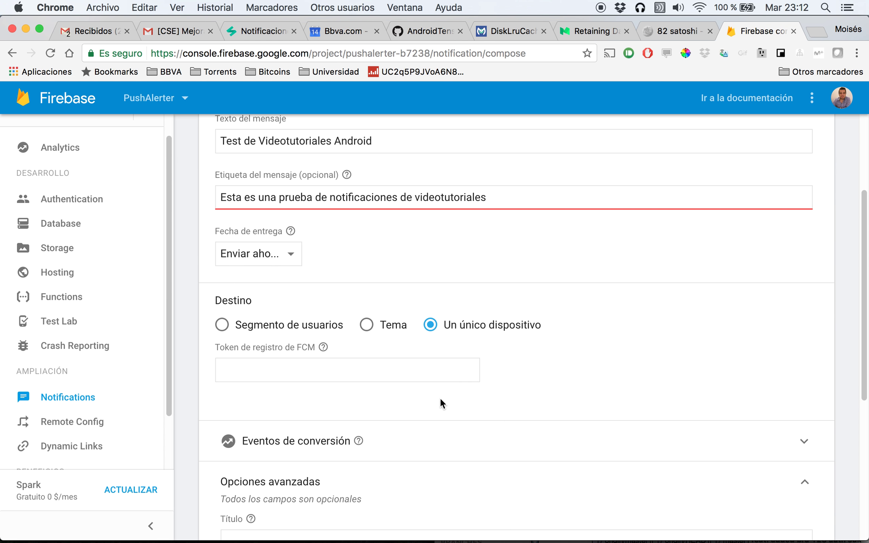
pyautogui.click(334, 365)
pyautogui.press('super+v')
pyautogui.moveTo(320, 365); pyautogui.dragTo(190, 365)
pyautogui.click(228, 365)
pyautogui.press('BackSpace')
pyautogui.scroll(3, 476, 352)
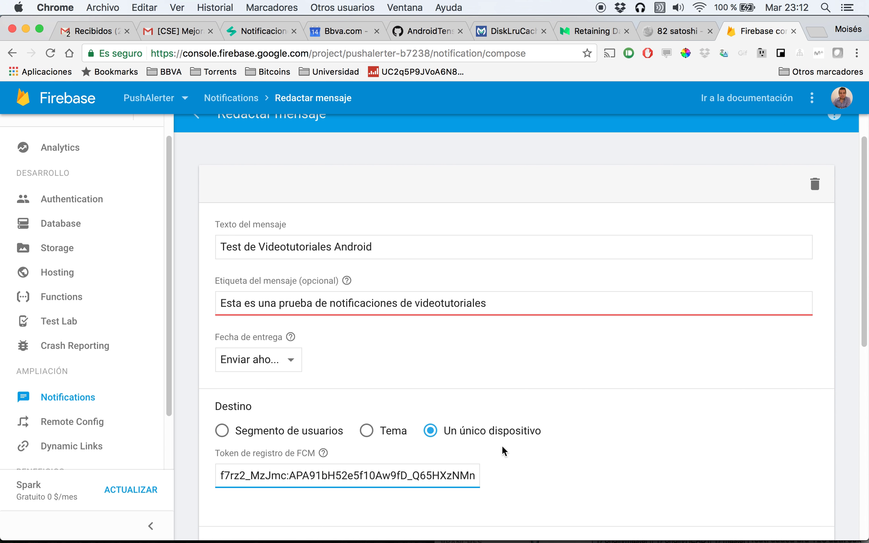
# Step: Check the PushAlerter app in the Vysor phone mirror and review the rest of the message form in Chrome
pyautogui.moveTo(651, 539)
pyautogui.click(645, 531)
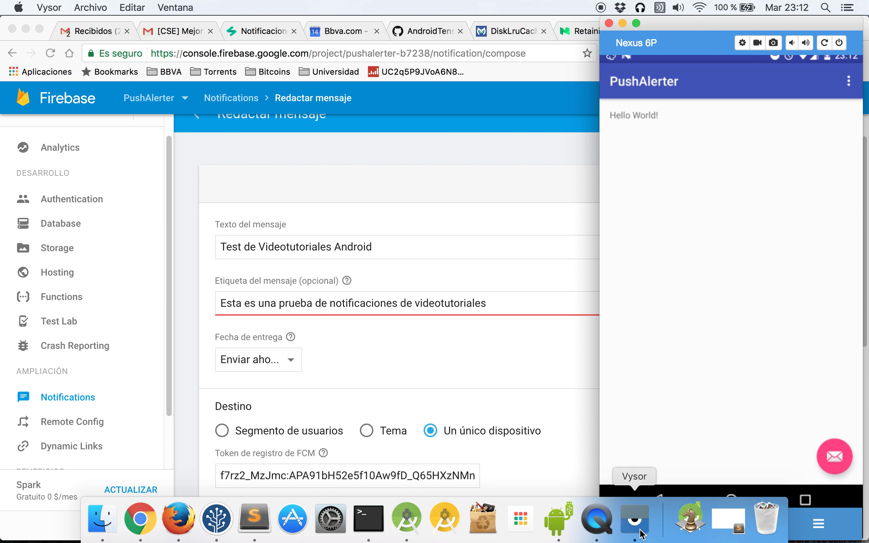
pyautogui.click(550, 381)
pyautogui.scroll(-10, 641, 377)
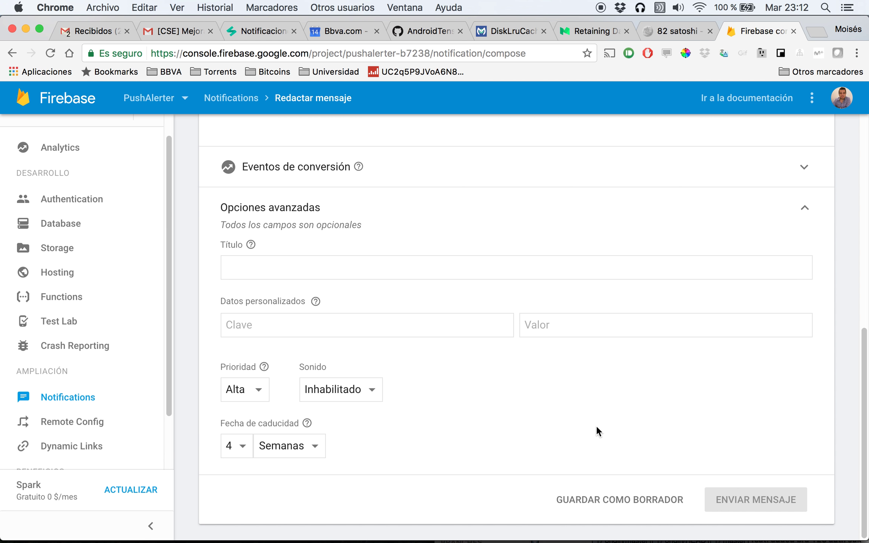
# Step: Shorten the message label to "Esta es una p"
pyautogui.scroll(10, 596, 425)
pyautogui.moveTo(487, 343); pyautogui.dragTo(300, 341)
pyautogui.press('BackSpace')
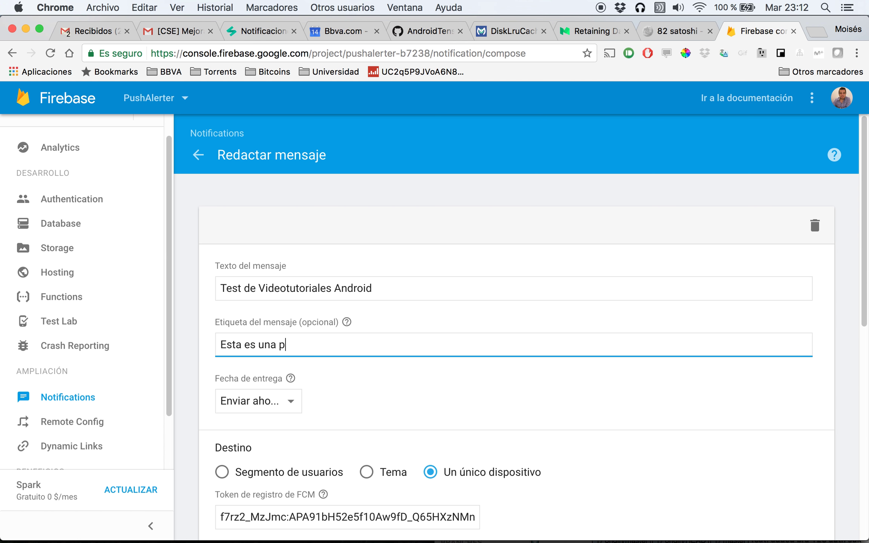
pyautogui.click(391, 365)
pyautogui.scroll(-10, 551, 409)
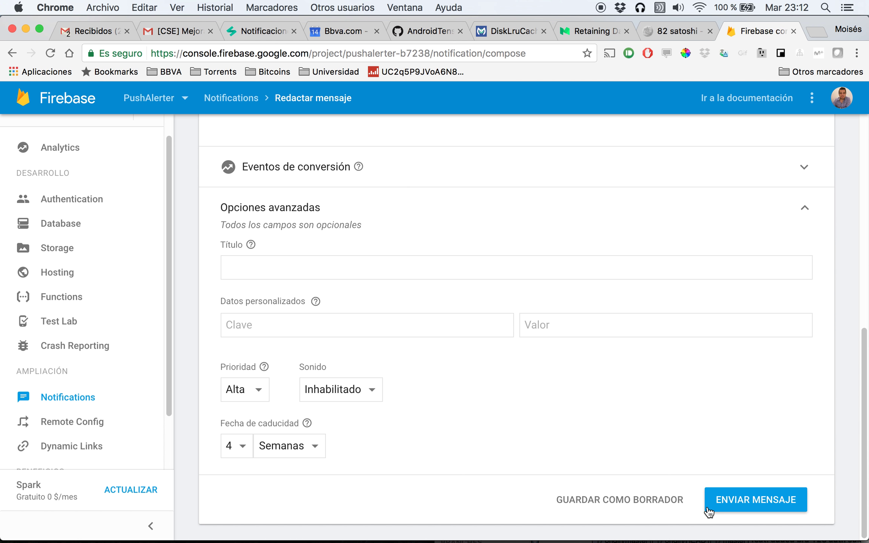
# Step: Send the message to the single target device, with the Vysor phone mirror open beside Chrome
pyautogui.click(729, 501)
pyautogui.moveTo(671, 526)
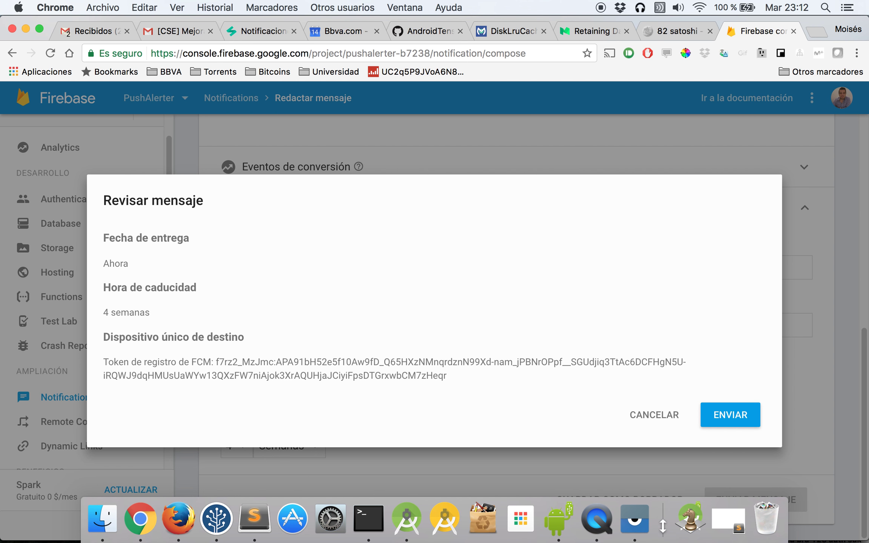
pyautogui.click(637, 524)
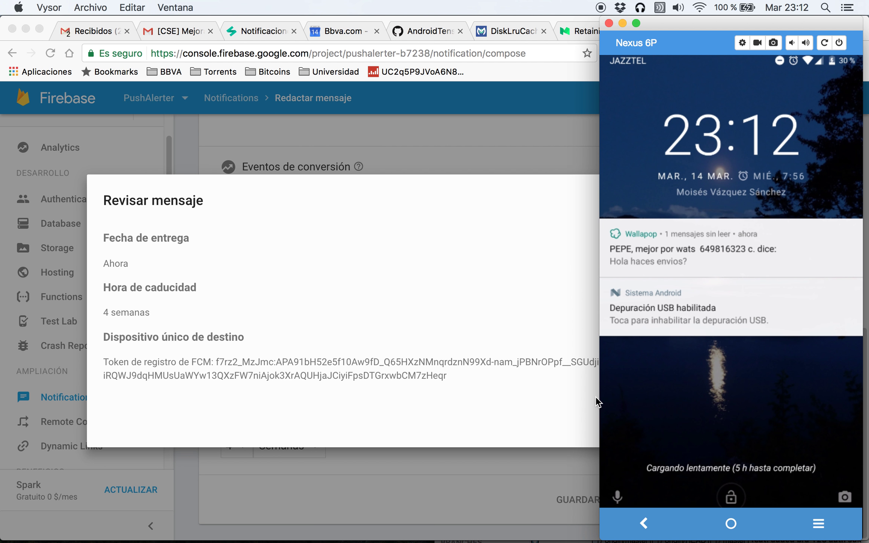
pyautogui.click(571, 379)
pyautogui.click(730, 412)
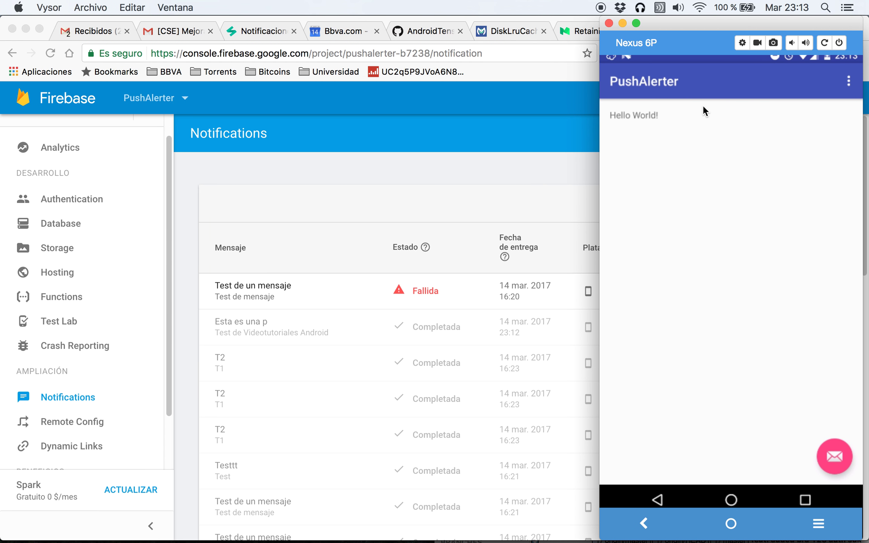
pyautogui.click(425, 178)
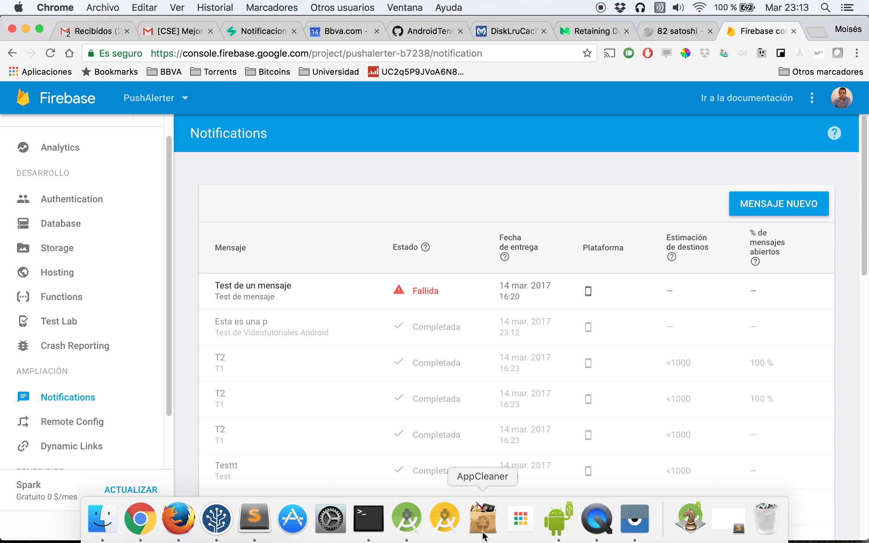
# Step: Switch to Android Studio and open the FirebaseMSG class from the app module's src/main/java package
pyautogui.click(406, 530)
pyautogui.scroll(-13, 309, 254)
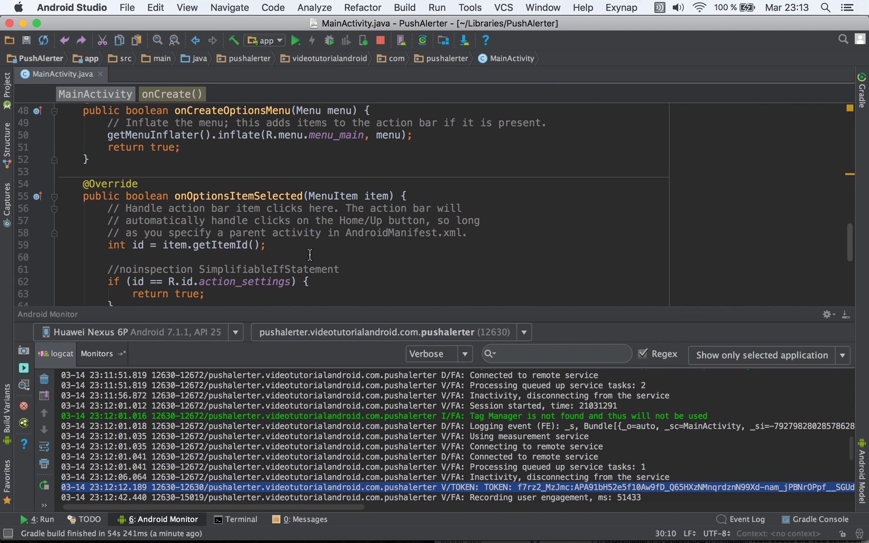
pyautogui.scroll(3, 309, 255)
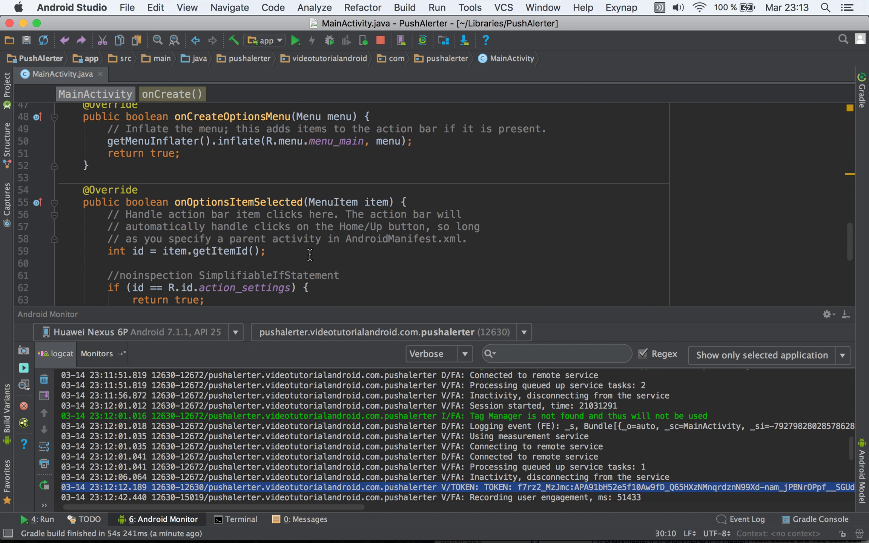
pyautogui.click(7, 91)
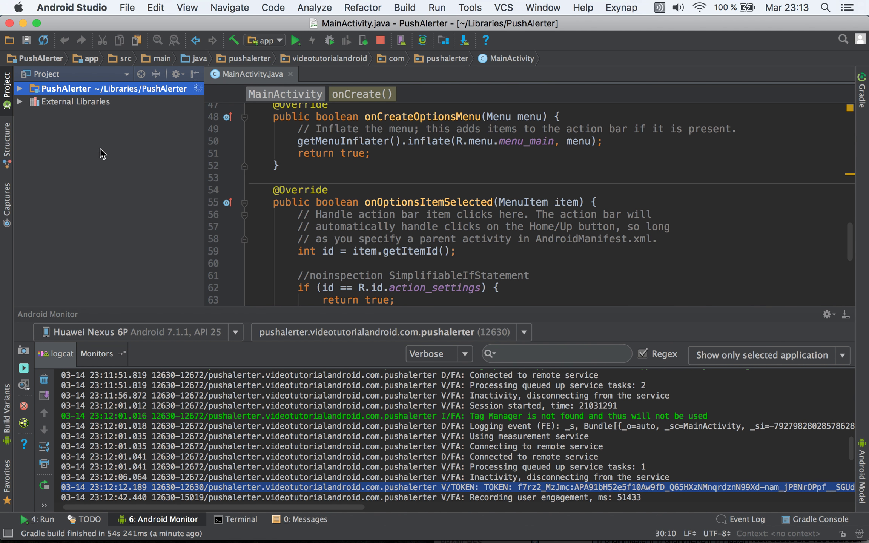
pyautogui.doubleClick(64, 128)
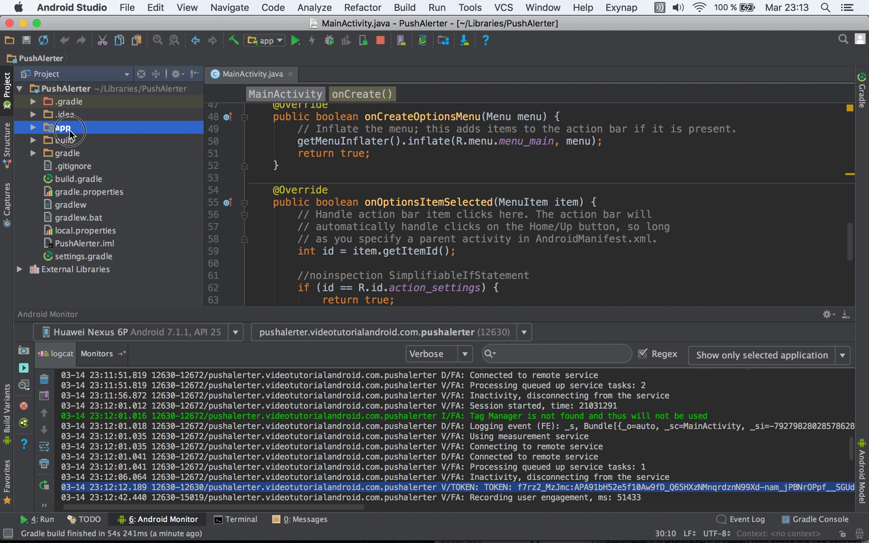
pyautogui.doubleClick(83, 167)
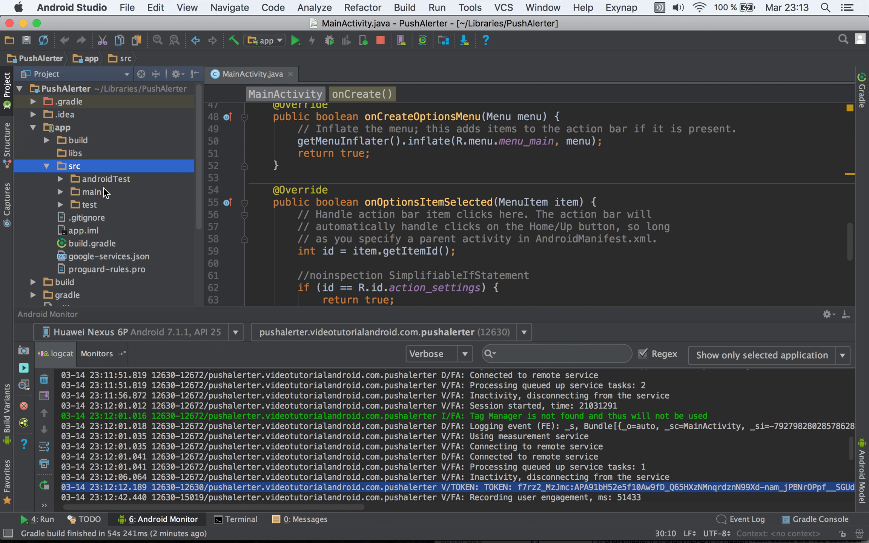
pyautogui.doubleClick(101, 191)
pyautogui.doubleClick(114, 205)
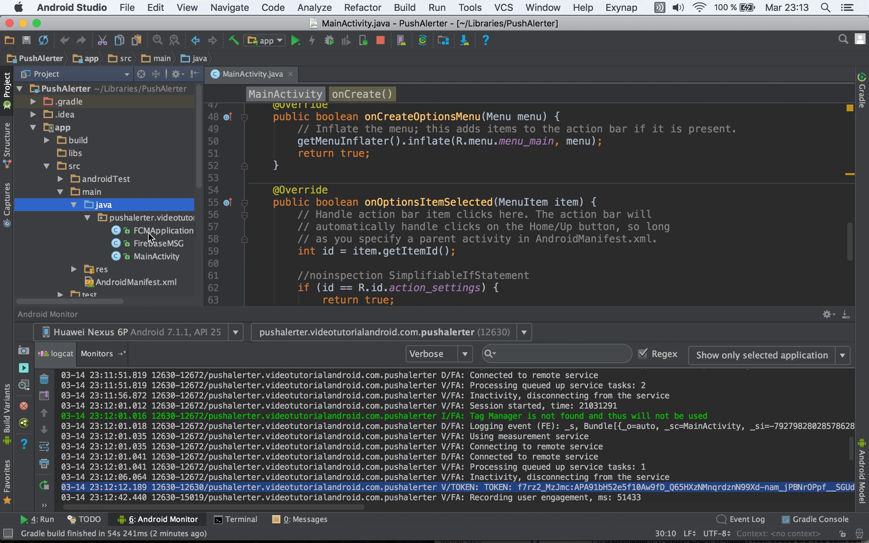
pyautogui.doubleClick(153, 244)
# Step: Review the FirebaseMessagingService superclass and the onMessageReceived method in FirebaseMSG.java, and close the file
pyautogui.scroll(5, 446, 228)
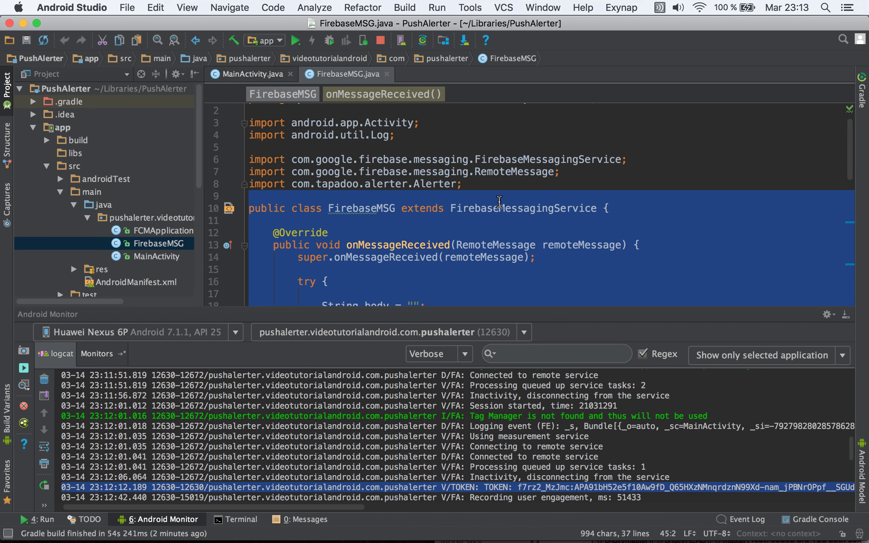
pyautogui.doubleClick(498, 201)
pyautogui.scroll(-3, 506, 207)
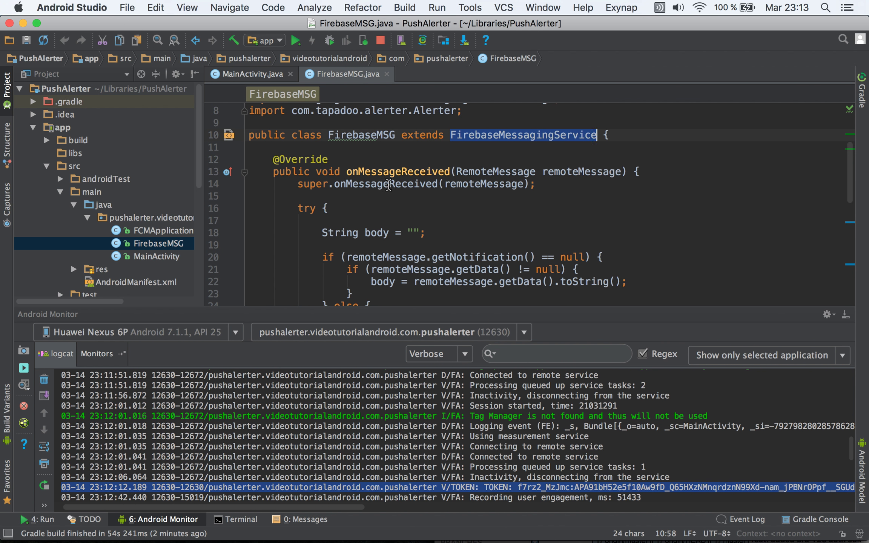
pyautogui.click(388, 185)
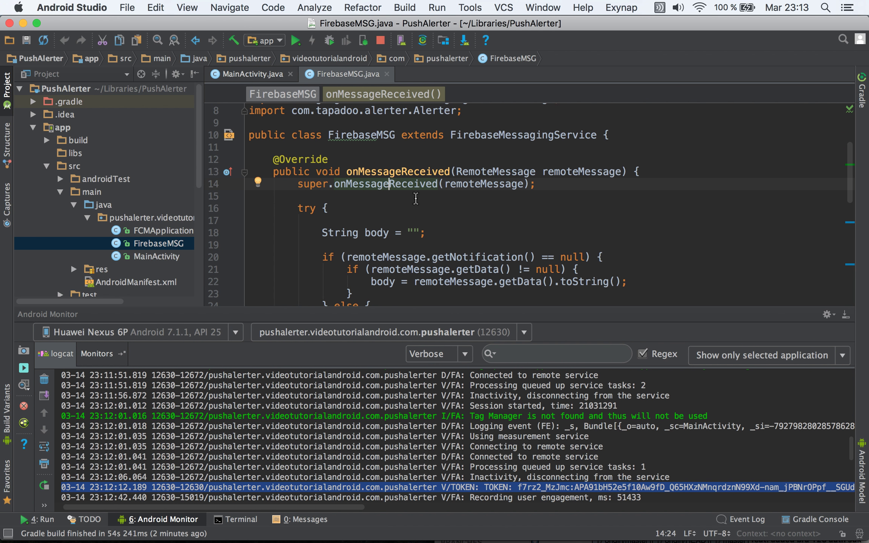
pyautogui.scroll(-10, 421, 196)
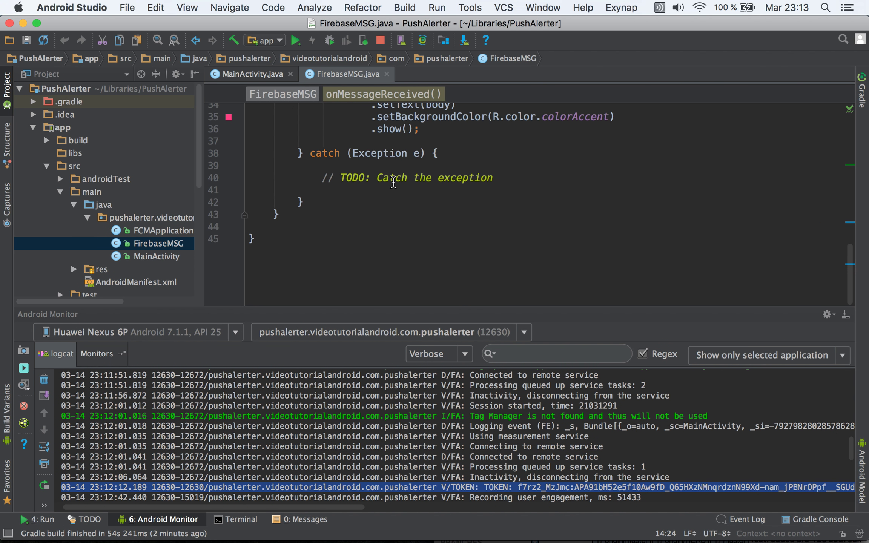
pyautogui.press('super+w')
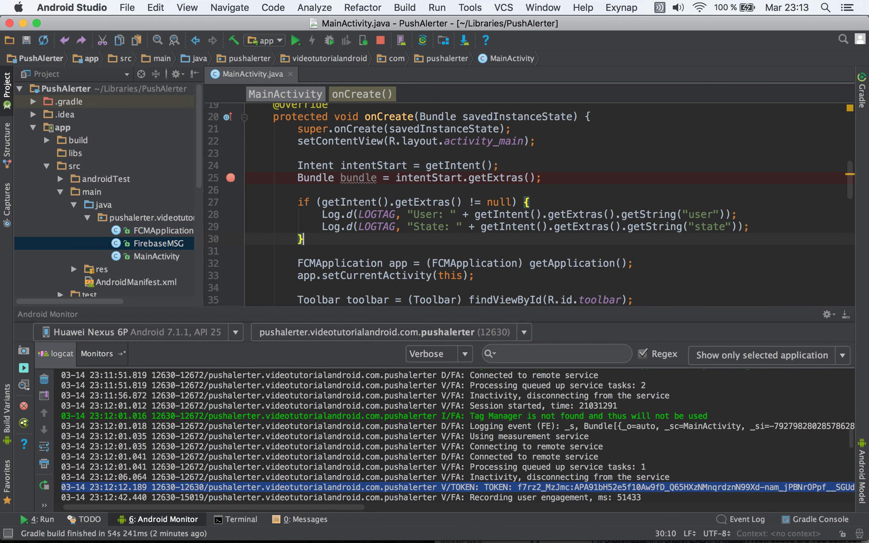
# Step: Switch to Chrome, duplicate the most recent "Esta es una p" message in Firebase Notifications and send the copy
pyautogui.click(142, 520)
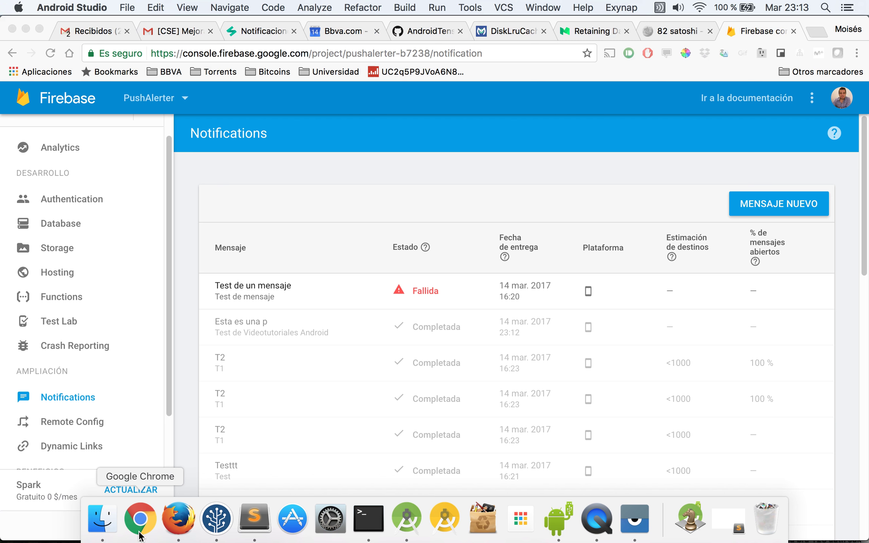
pyautogui.click(815, 326)
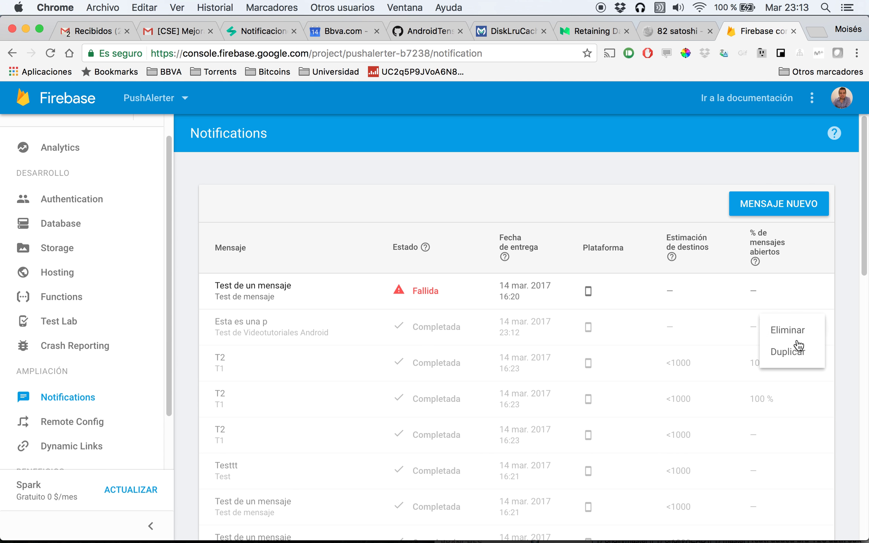
pyautogui.click(791, 352)
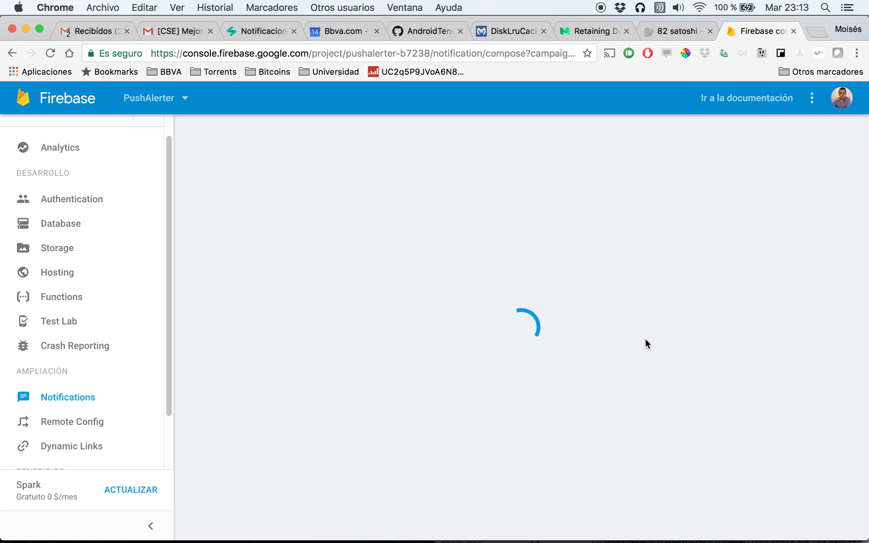
pyautogui.scroll(-10, 646, 339)
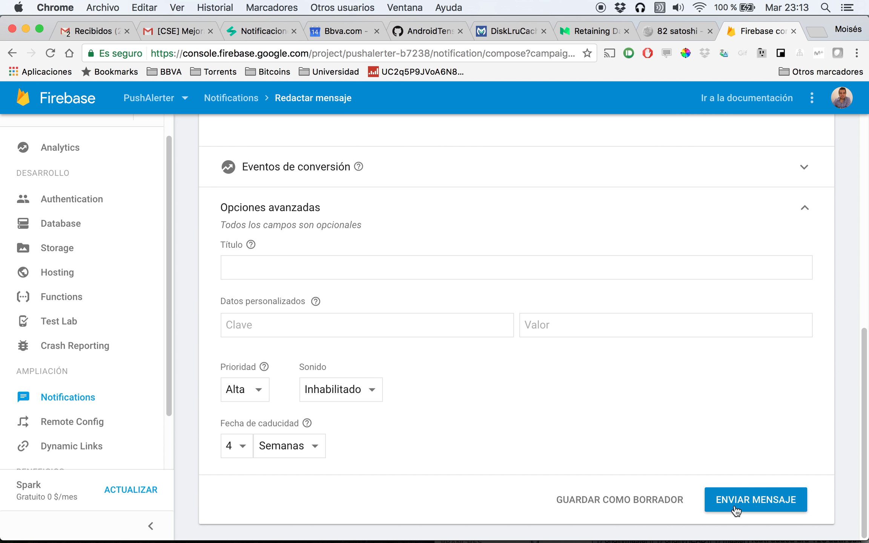
pyautogui.click(737, 511)
pyautogui.click(715, 409)
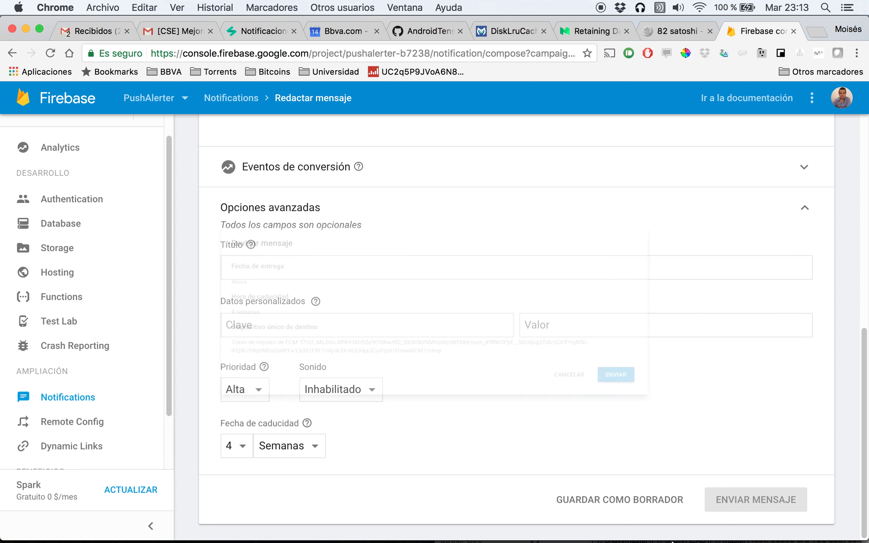
# Step: Switch to the phone mirror in Vysor and open the notification shade
pyautogui.click(641, 526)
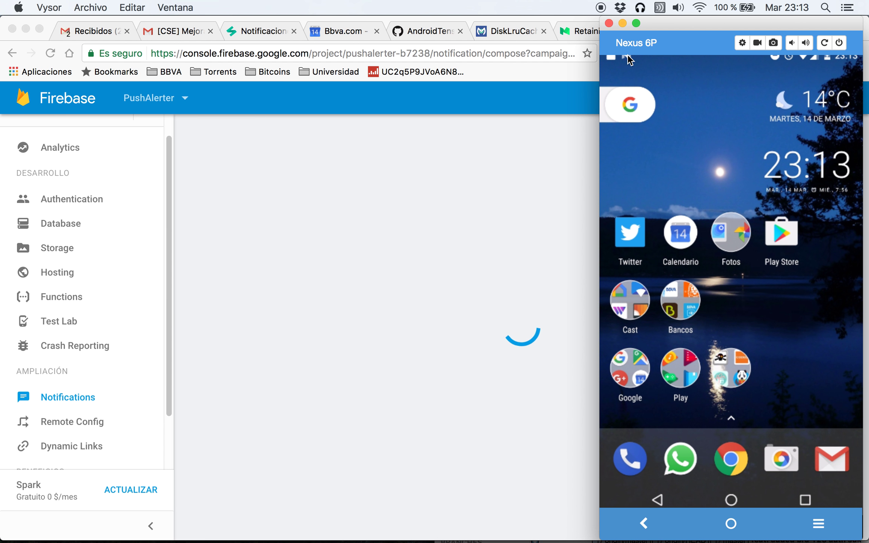
pyautogui.moveTo(626, 53); pyautogui.dragTo(655, 136)
pyautogui.moveTo(683, 71); pyautogui.dragTo(684, 367)
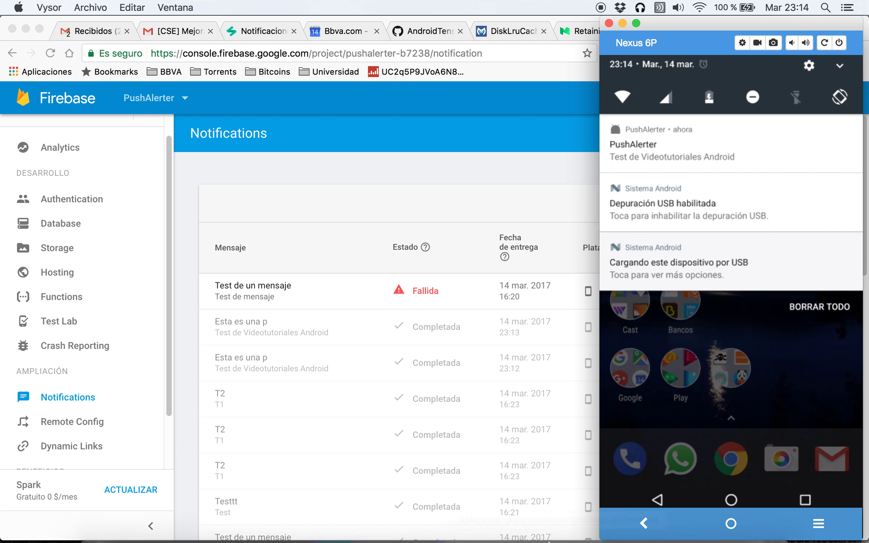
# Step: Switch to Android Studio and attach the debugger to the pushalerter process on the Huawei Nexus 6P
pyautogui.click(404, 528)
pyautogui.click(363, 40)
pyautogui.click(493, 417)
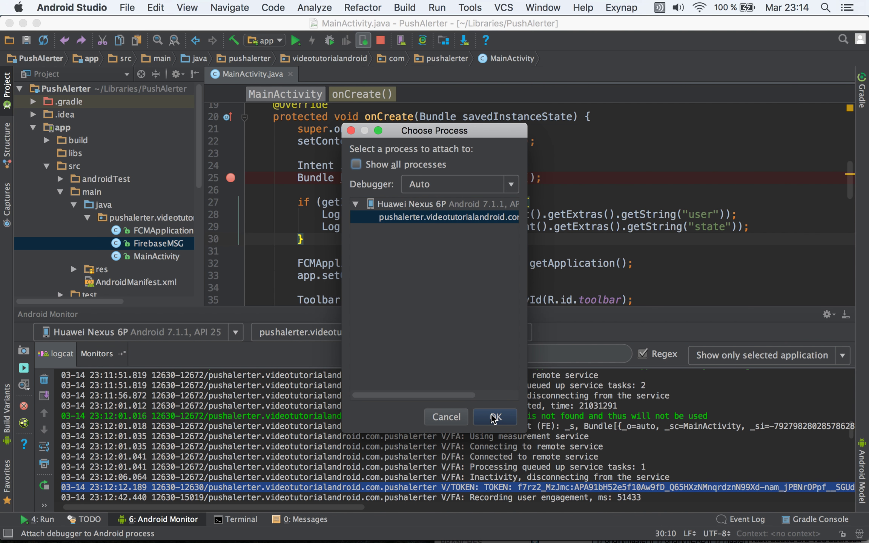
pyautogui.click(495, 416)
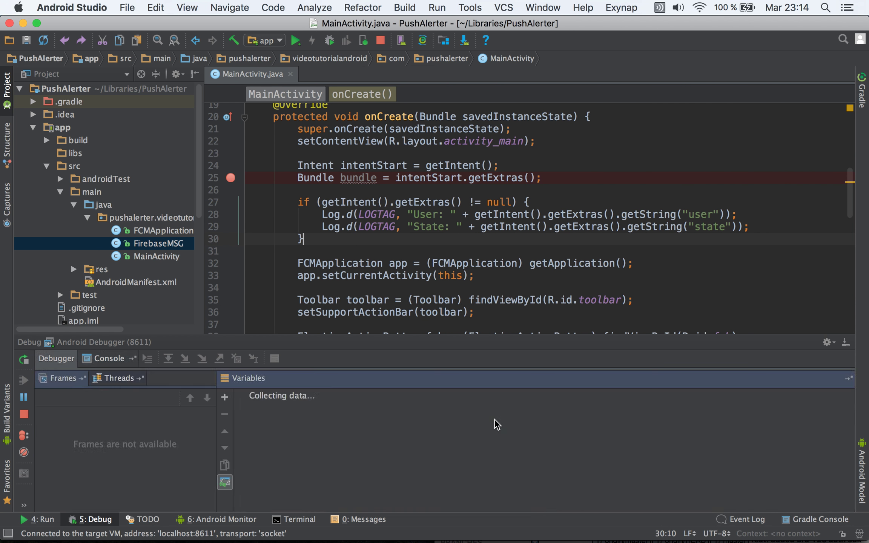
pyautogui.click(336, 184)
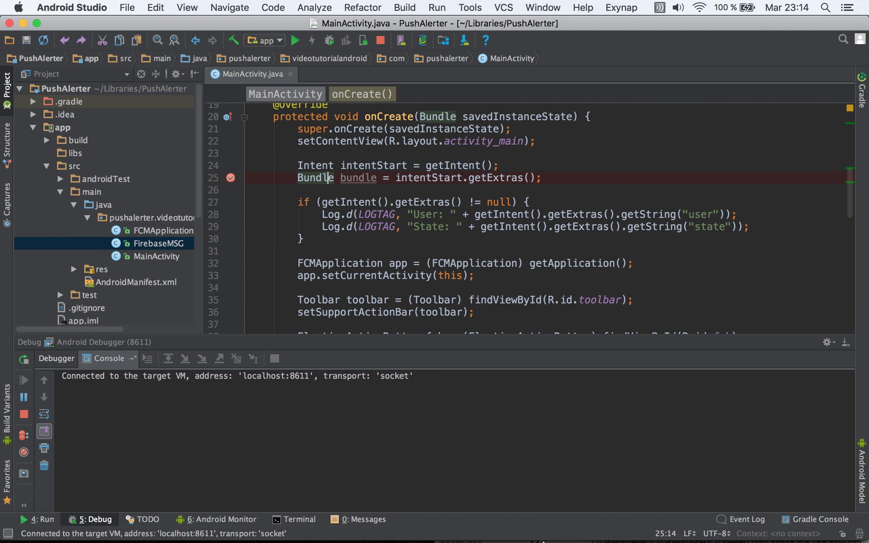
# Step: Open the PushAlerter notification in Vysor and step over in the debugger from the line 25 breakpoint to the "User" log line
pyautogui.click(646, 520)
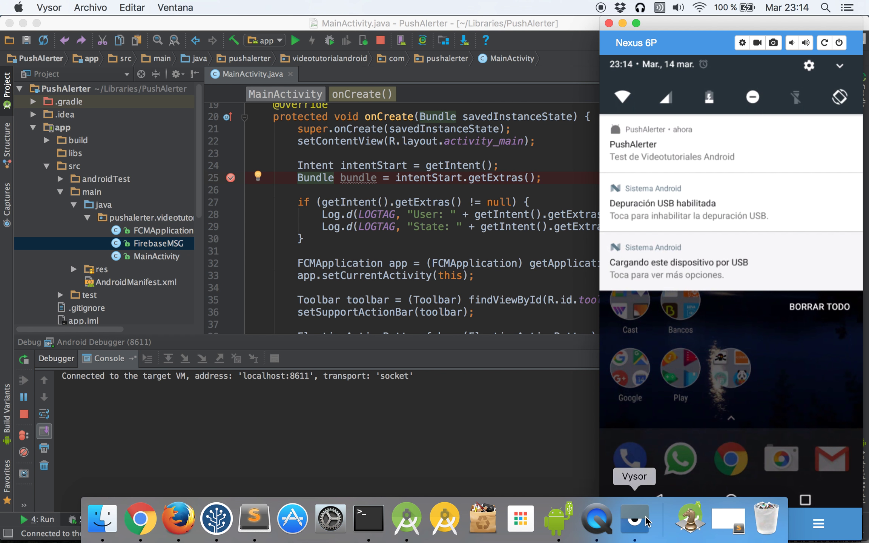
pyautogui.click(704, 167)
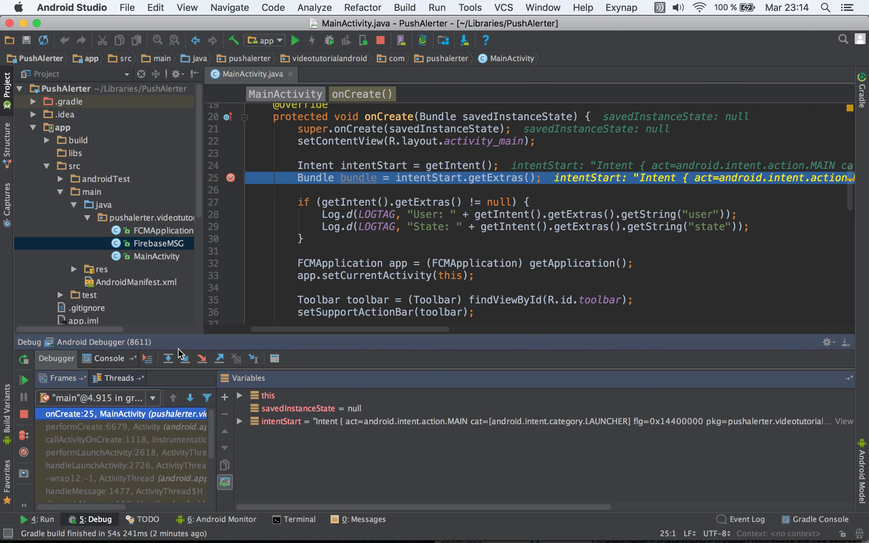
pyautogui.click(170, 357)
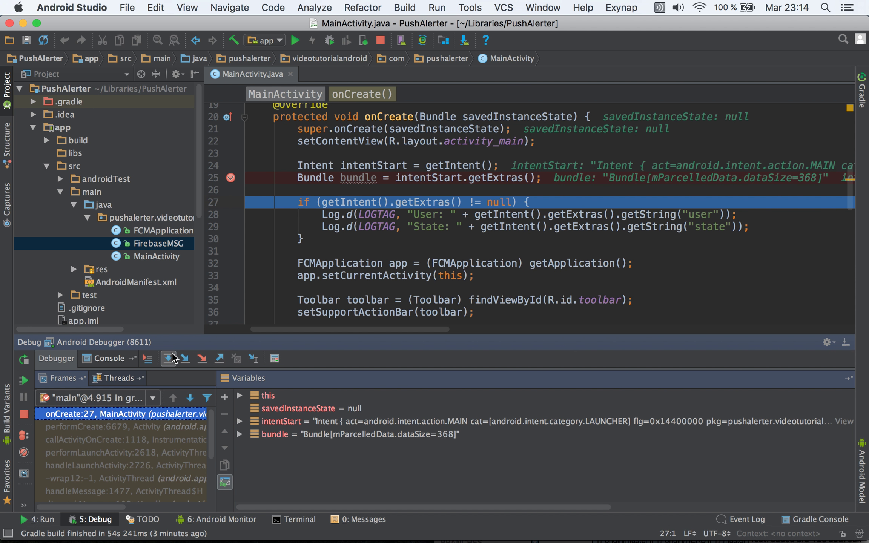
pyautogui.click(172, 358)
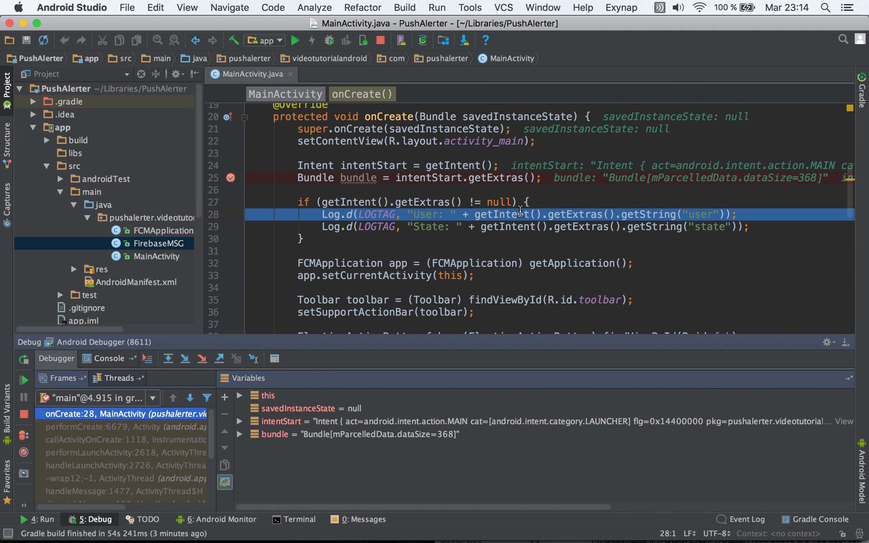
# Step: Evaluate the expression getIntent().getExtras().getString("user") from line 28, and close the evaluation dialog
pyautogui.moveTo(475, 215); pyautogui.dragTo(726, 214)
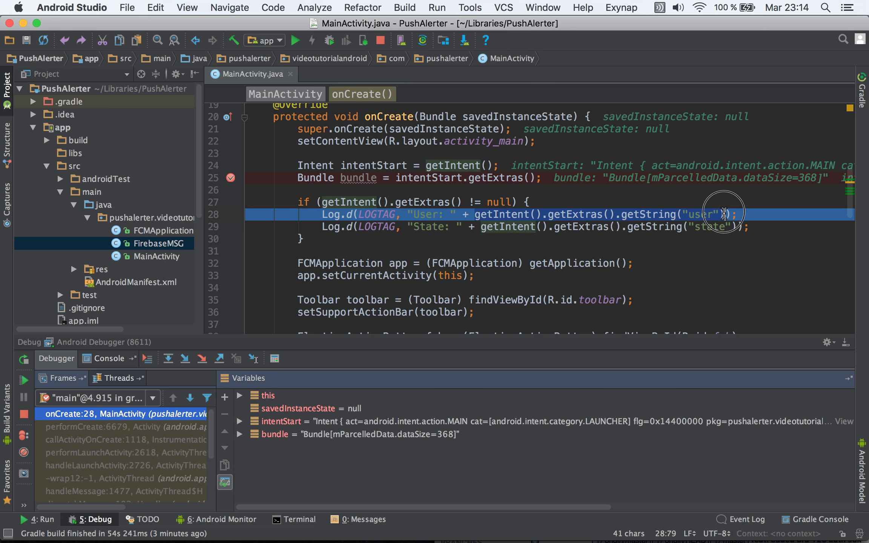
pyautogui.click(274, 358)
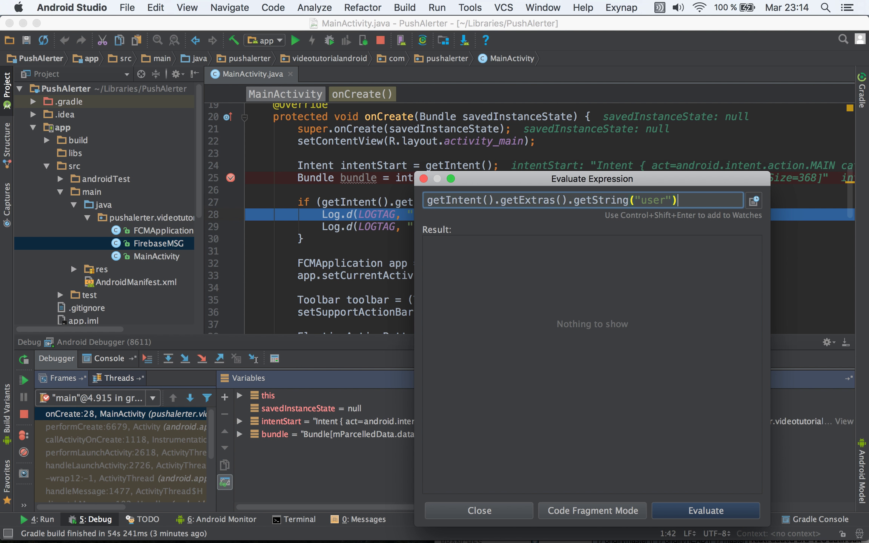
pyautogui.click(704, 511)
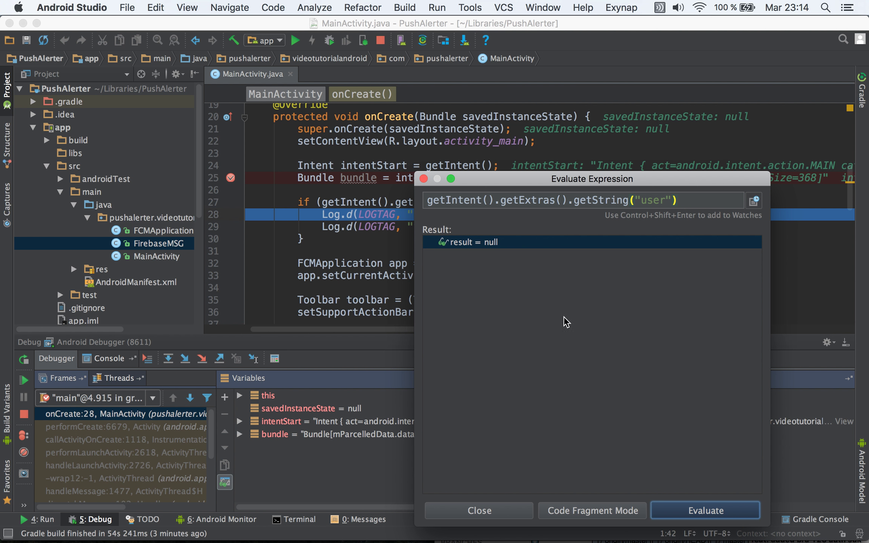
pyautogui.click(496, 509)
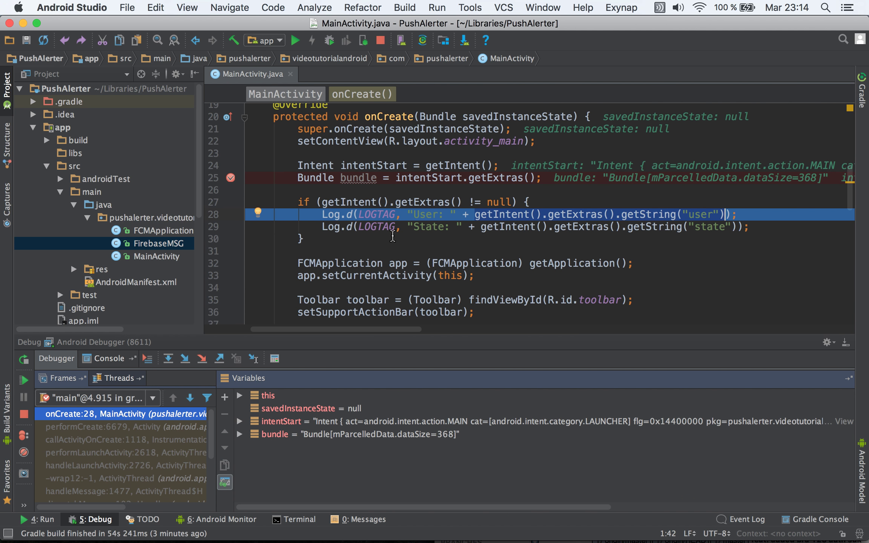
# Step: Evaluate only the getIntent().getExtras() part of line 28 to inspect the intent's extras bundle
pyautogui.moveTo(475, 214); pyautogui.dragTo(616, 213)
pyautogui.click(275, 359)
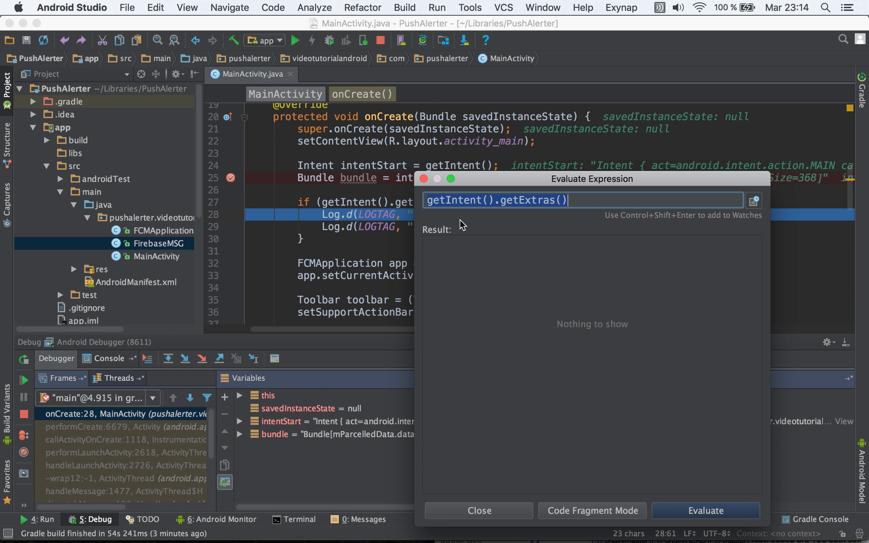
pyautogui.click(712, 511)
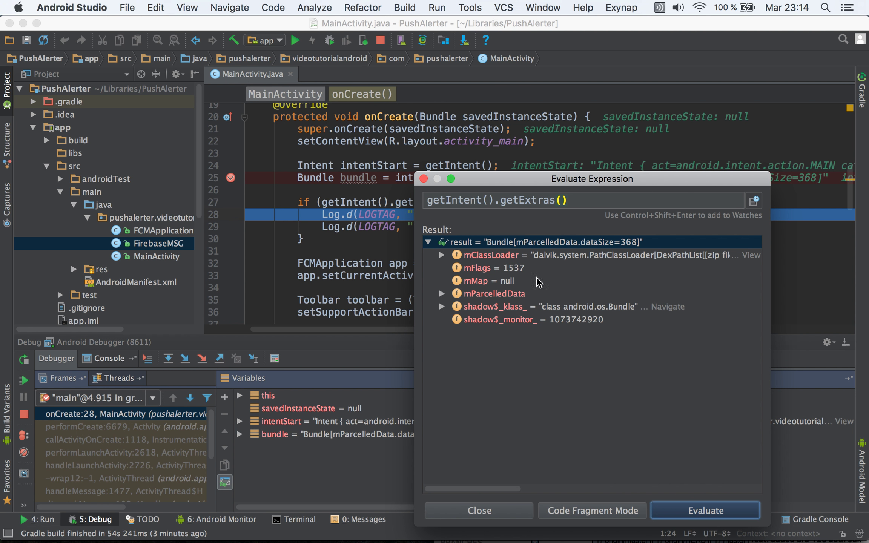
# Step: Resume the paused app from the debugger, and start a new notification message in the Firebase console in Chrome
pyautogui.click(479, 510)
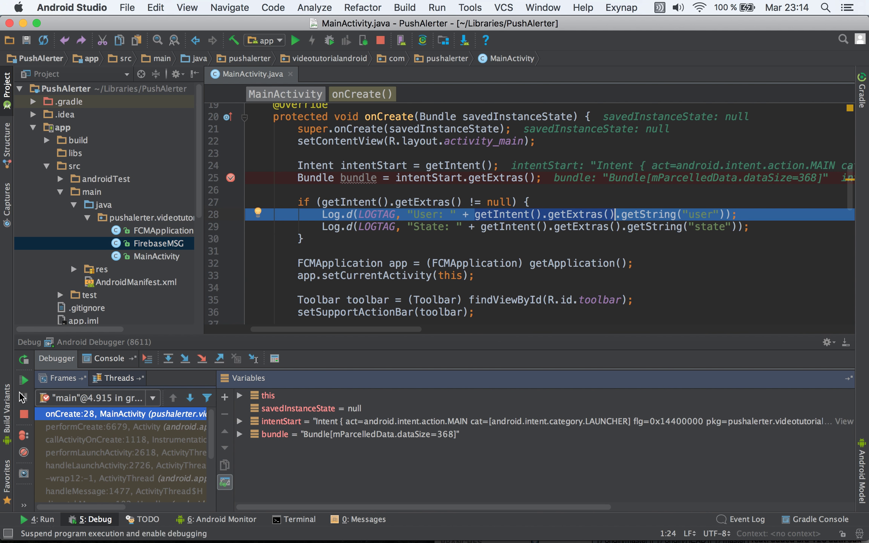
pyautogui.click(21, 379)
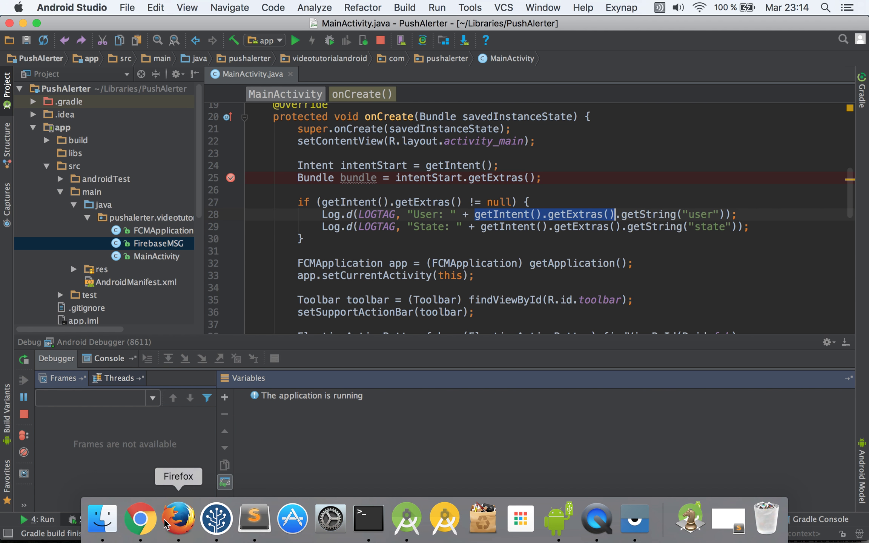
pyautogui.click(141, 519)
pyautogui.click(784, 203)
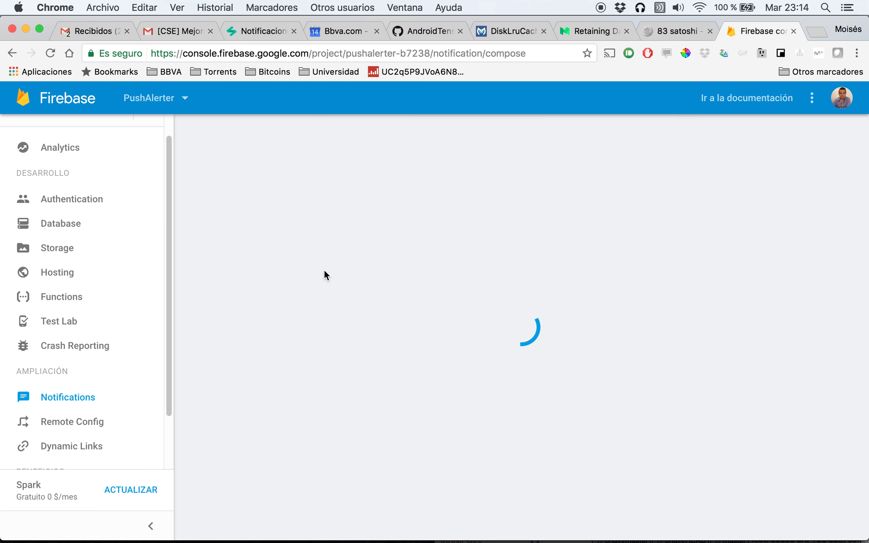
pyautogui.moveTo(370, 532)
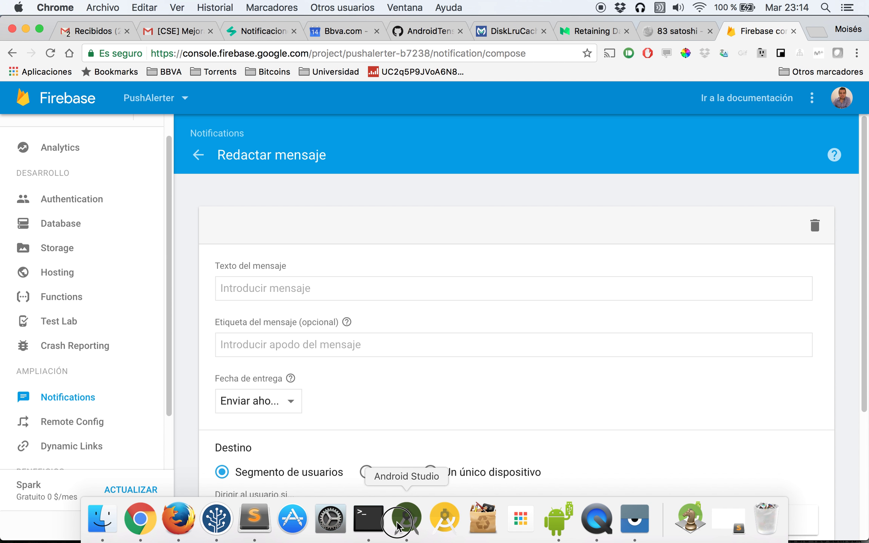
pyautogui.rightClick(405, 522)
pyautogui.click(337, 335)
# Step: Set the message text to "Esta es una notificación con payload" and the message label to "Not"
pyautogui.click(285, 291)
pyautogui.write('Esta es una noti')
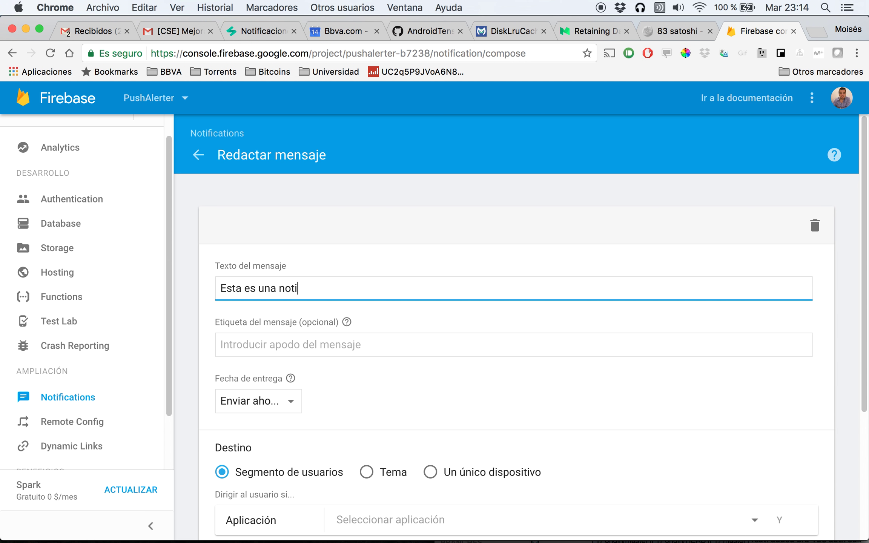
pyautogui.write('ficación con payload')
pyautogui.press('Tab')
pyautogui.write('No')
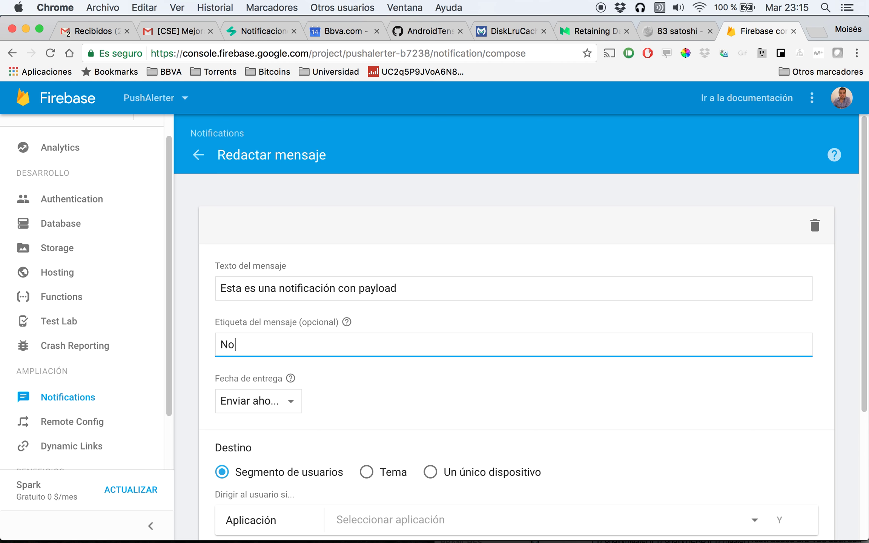
pyautogui.press('BackSpace')
pyautogui.write('Not')
pyautogui.scroll(-5, 428, 281)
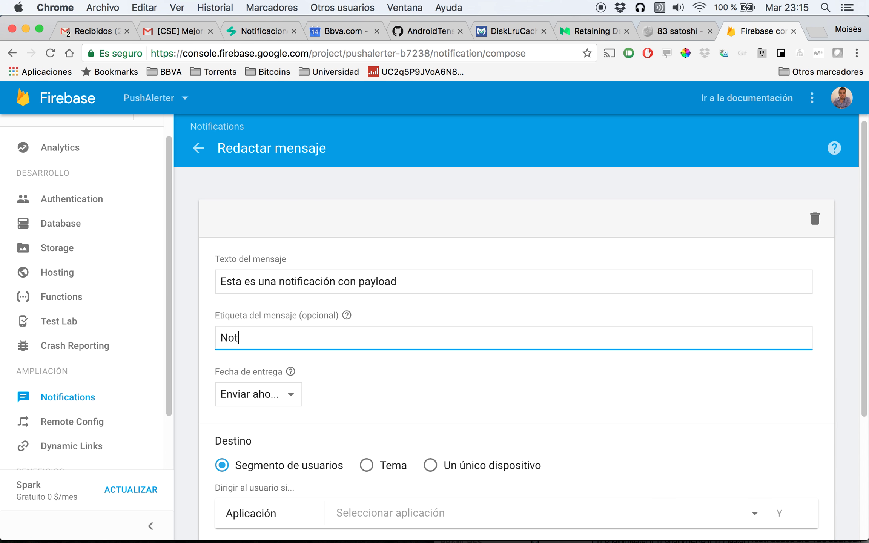
# Step: Target a single device and paste the FCM registration token copied from the Sublime Text window
pyautogui.click(429, 360)
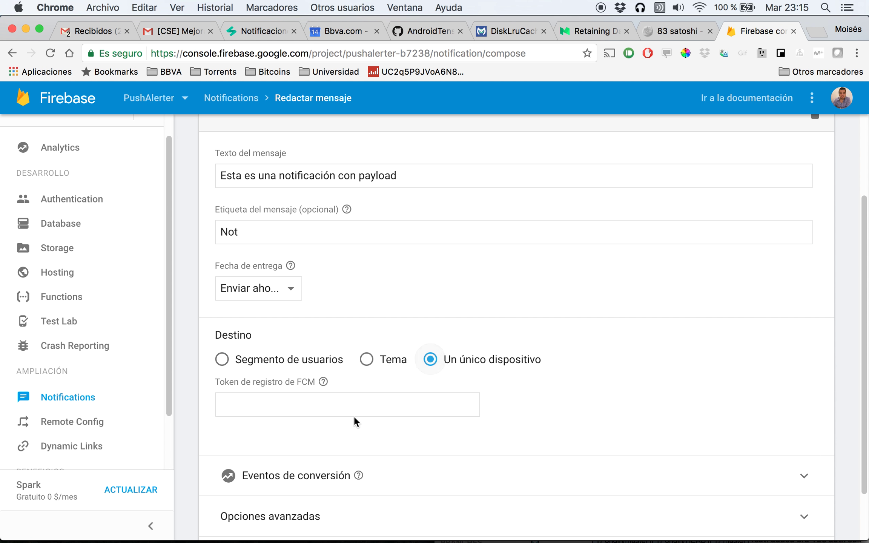
pyautogui.click(338, 404)
pyautogui.press('super+v')
pyautogui.press('super+z')
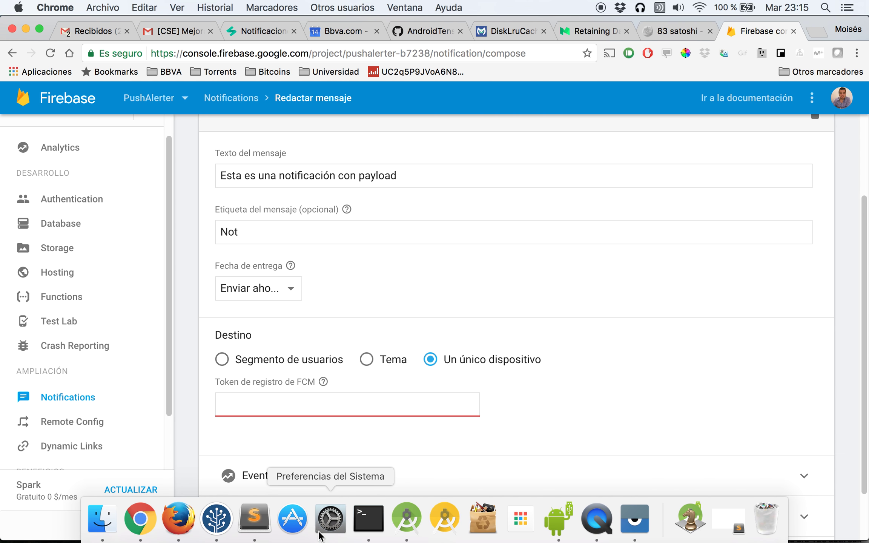
pyautogui.click(254, 520)
pyautogui.click(662, 71)
pyautogui.moveTo(679, 71); pyautogui.dragTo(588, 56)
pyautogui.press('super+c')
pyautogui.press('super+Tab')
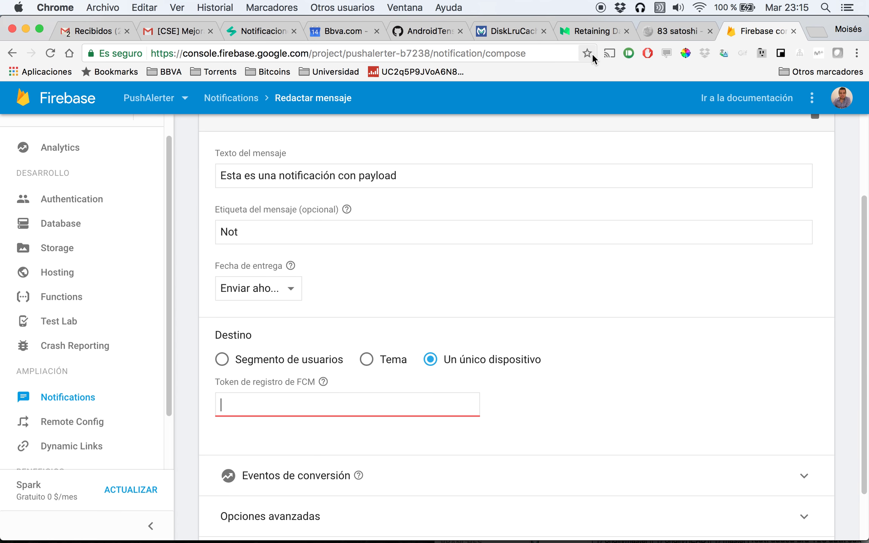
pyautogui.press('super+v')
# Step: Expand the advanced options and add the custom data pairs Key1 = Videotutoriales and Key2 = Prueba
pyautogui.scroll(-2, 349, 313)
pyautogui.click(316, 453)
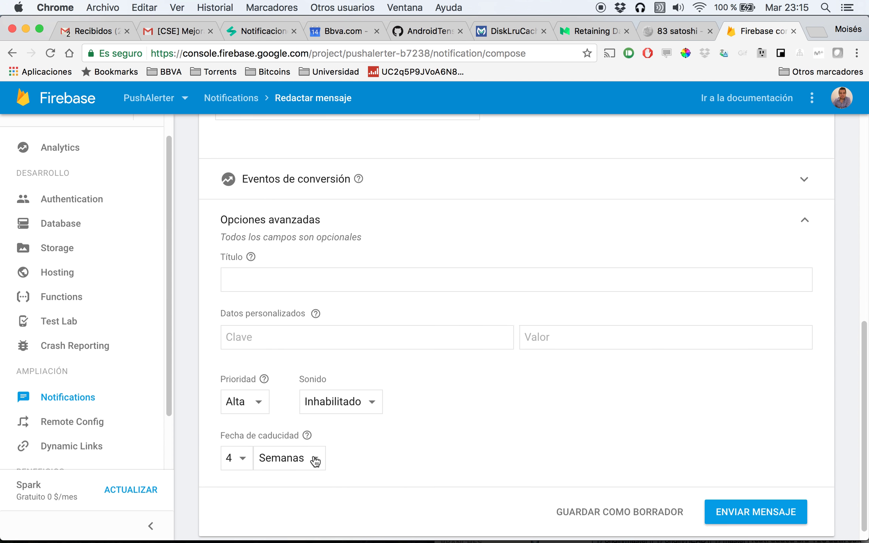
pyautogui.click(274, 320)
pyautogui.write('Key1')
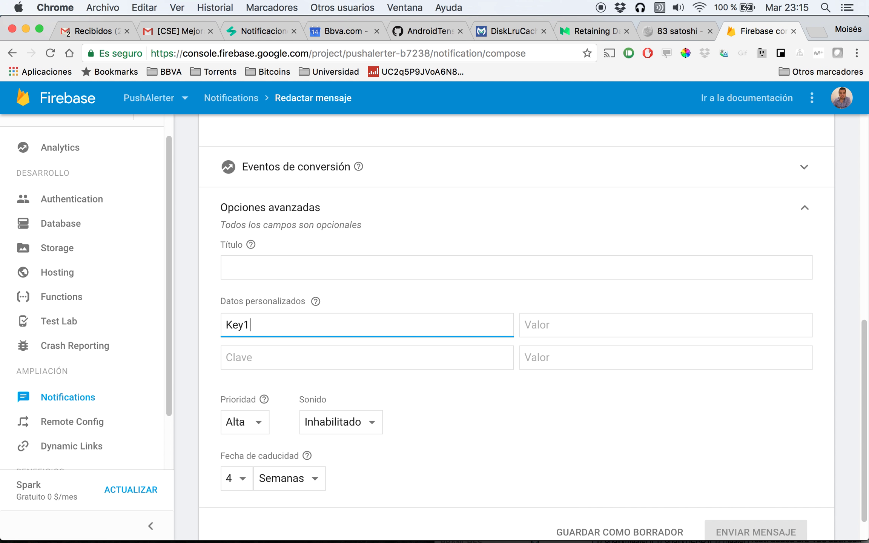
pyautogui.press('Tab')
pyautogui.write('Vide')
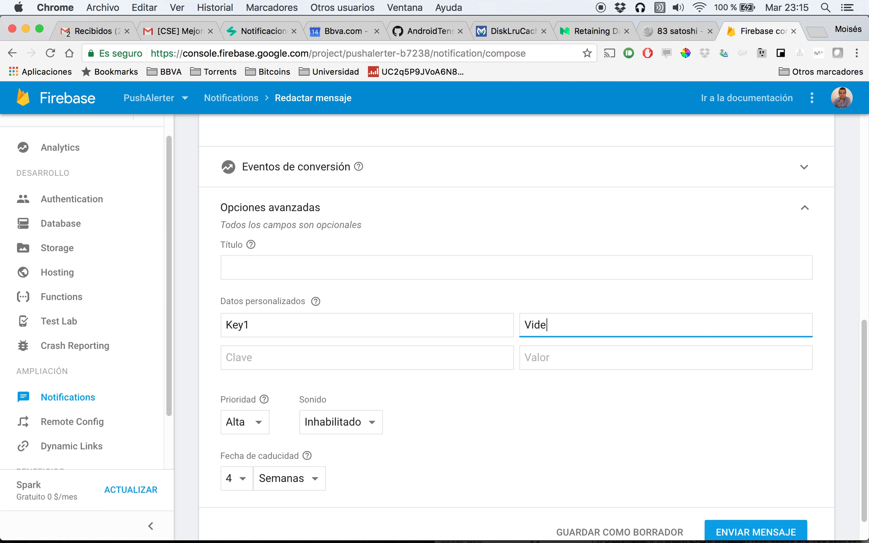
pyautogui.write('otutoriales')
pyautogui.press('Tab')
pyautogui.write('K')
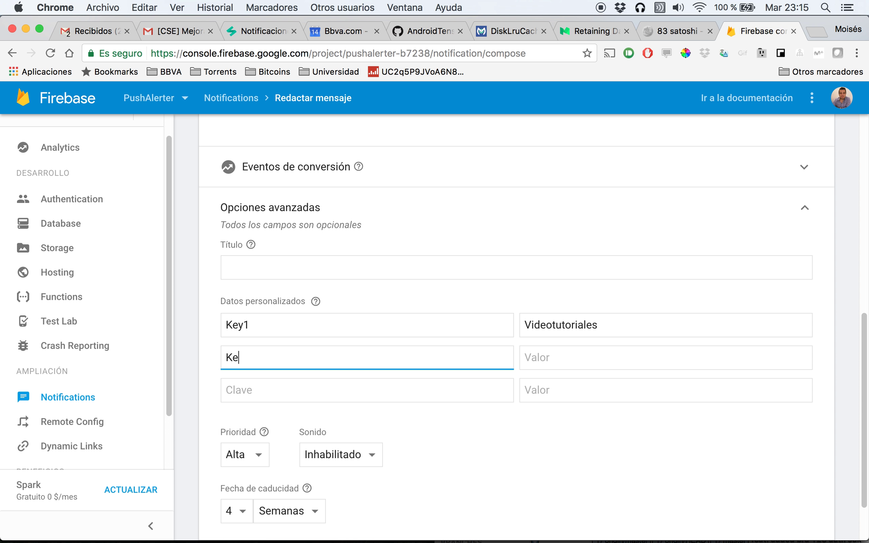
pyautogui.write('ey2')
pyautogui.press('Tab')
pyautogui.write('Pru')
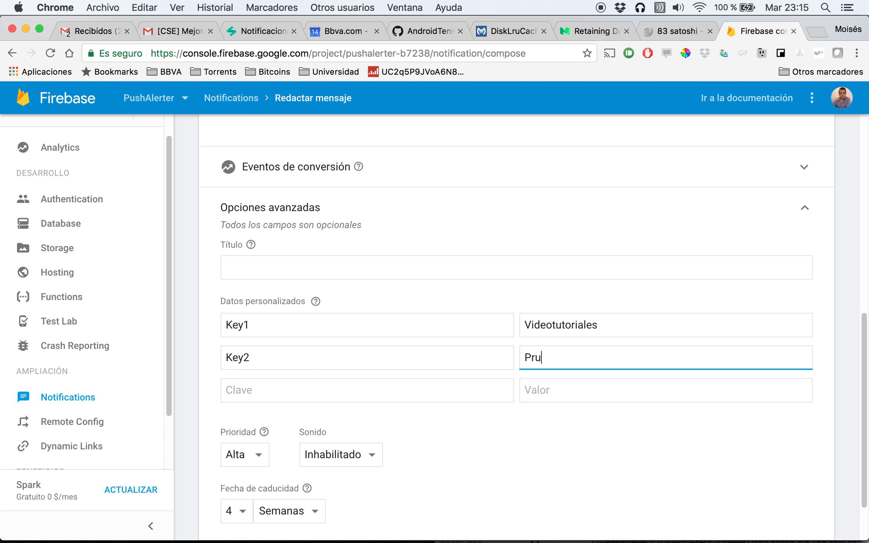
pyautogui.press('Tab')
# Step: Add a third custom data pair with the key "user" copied from MainActivity in Android Studio and the value VideotutorialesAndroid
pyautogui.press('super+Tab')
pyautogui.press('super+Tab')
pyautogui.press('super+Tab')
pyautogui.press('super+Tab')
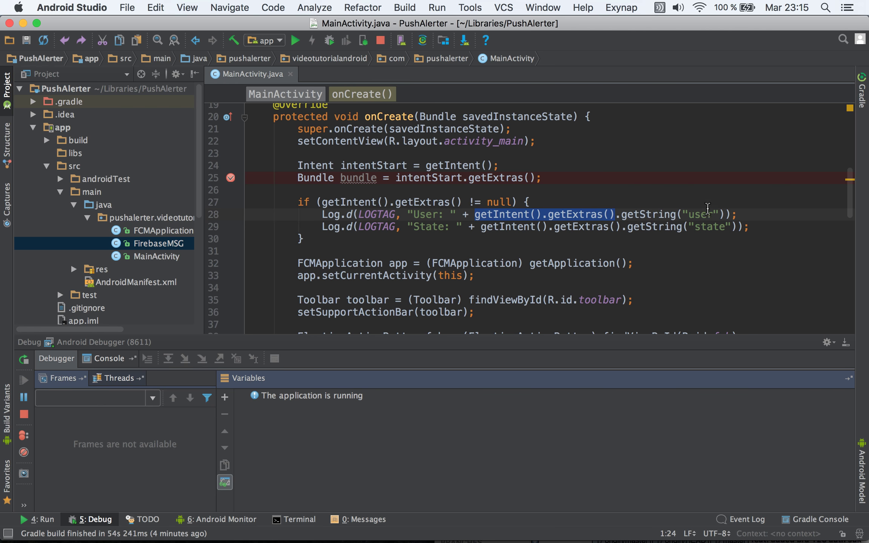
pyautogui.hotkey('alt', 'Up')
pyautogui.hotkey('alt', 'Up')
pyautogui.hotkey('alt', 'Up')
pyautogui.hotkey('alt', 'Up')
pyautogui.hotkey('alt', 'Up')
pyautogui.doubleClick(702, 215)
pyautogui.press('super+Tab')
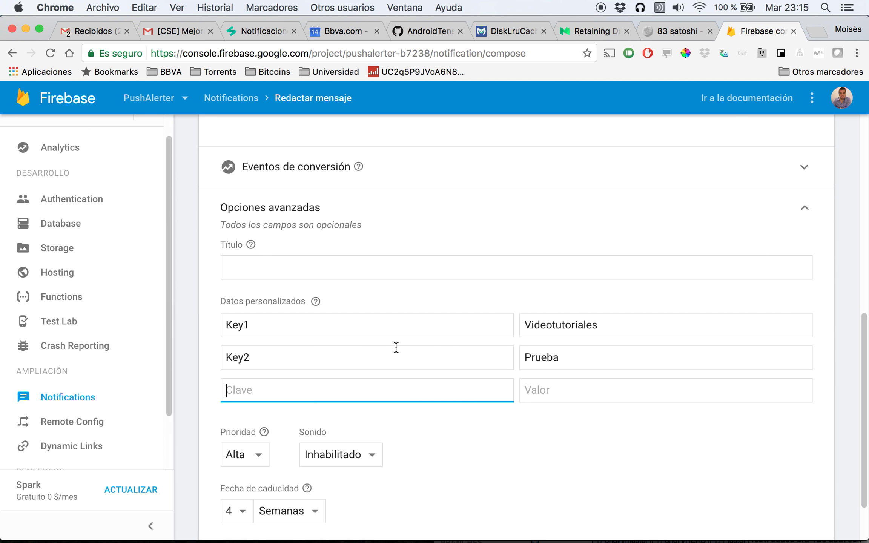
pyautogui.press('super+v')
pyautogui.press('Tab')
pyautogui.write('Videotu')
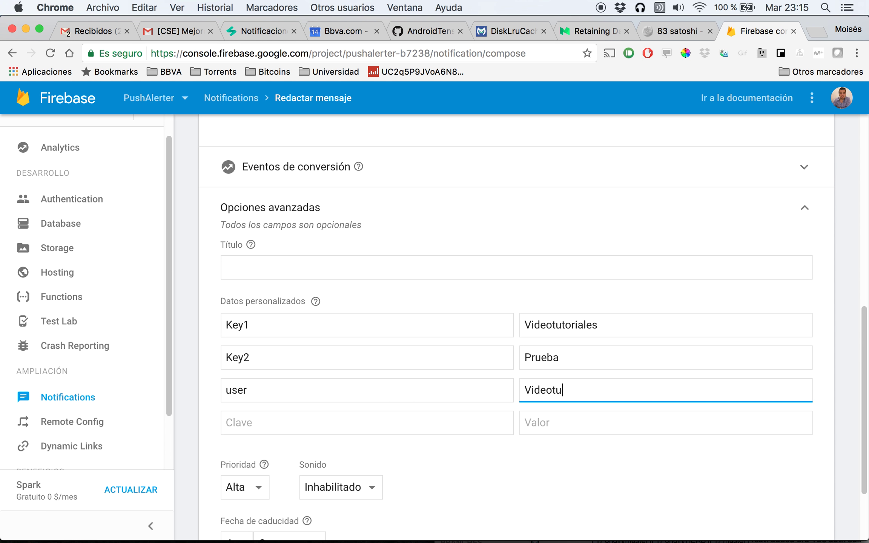
pyautogui.write('rialesAndroid')
pyautogui.press('Tab')
# Step: Add a fourth custom data pair with the key "state" copied from line 29 of MainActivity and the value Android
pyautogui.press('super+Tab')
pyautogui.doubleClick(726, 228)
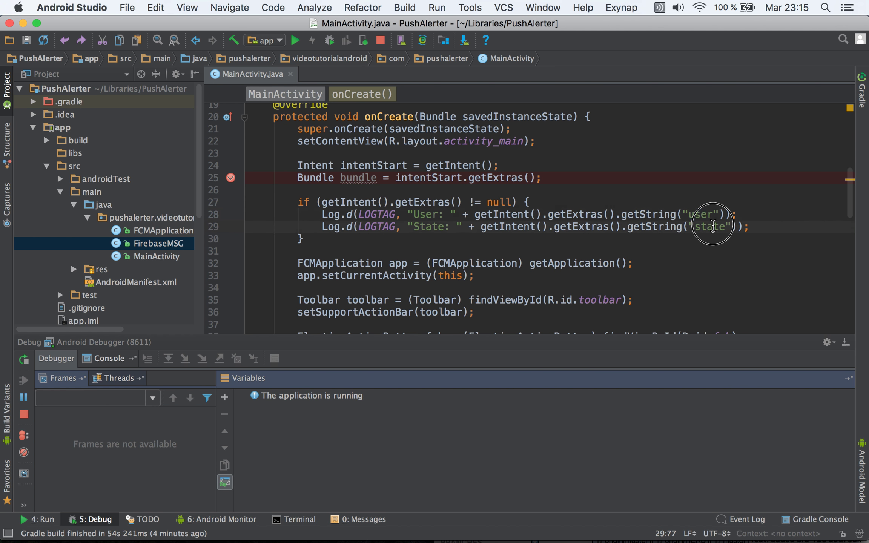
pyautogui.press('super+Tab')
pyautogui.press('super+v')
pyautogui.click(561, 421)
pyautogui.write('Android')
pyautogui.scroll(-5, 638, 502)
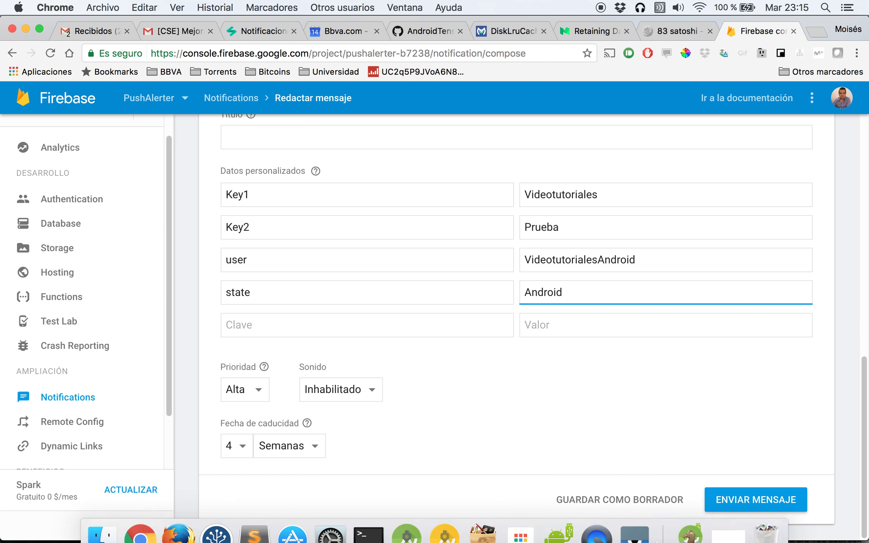
# Step: Switch to Vysor, unlock the Nexus 6P and leave PushAlerter for the home screen
pyautogui.click(636, 519)
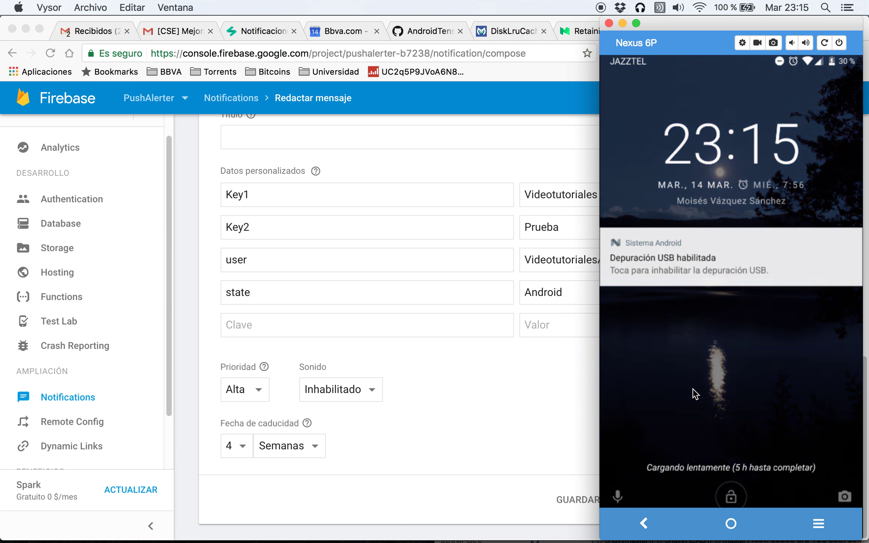
pyautogui.click(694, 394)
pyautogui.moveTo(695, 394); pyautogui.dragTo(693, 389)
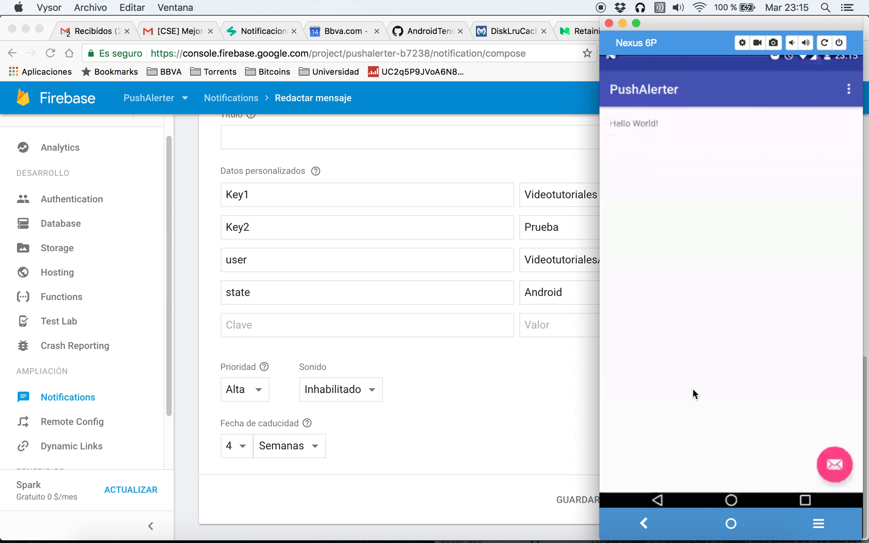
pyautogui.click(730, 497)
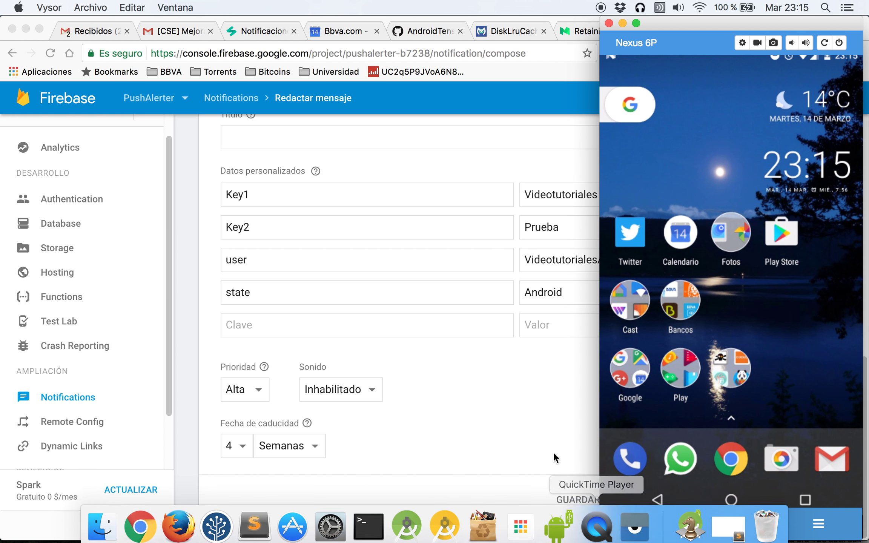
# Step: Return to Chrome and send the composed Firebase message, confirming it in the review dialog
pyautogui.click(518, 464)
pyautogui.click(731, 500)
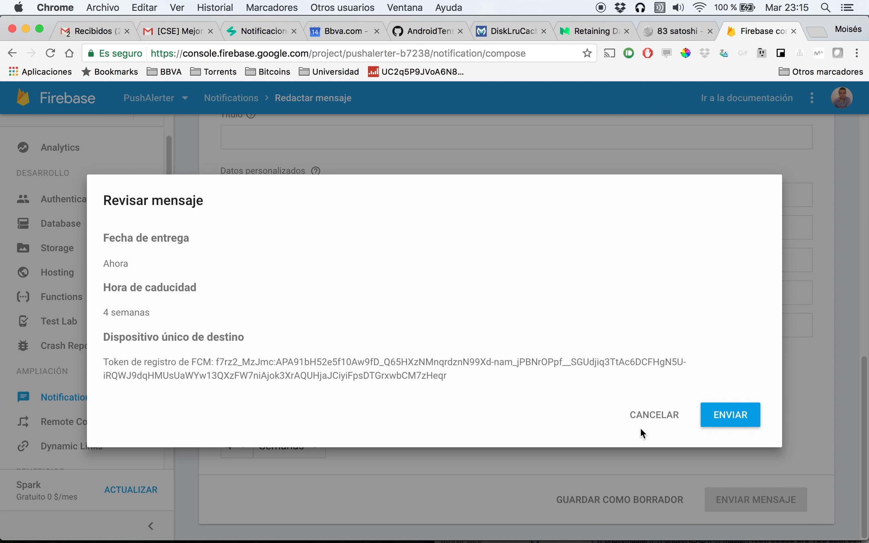
pyautogui.click(722, 422)
# Step: Switch to Vysor over Android Studio and open the "Esta es una notificación con payload" notification from the phone's notification shade
pyautogui.moveTo(527, 526)
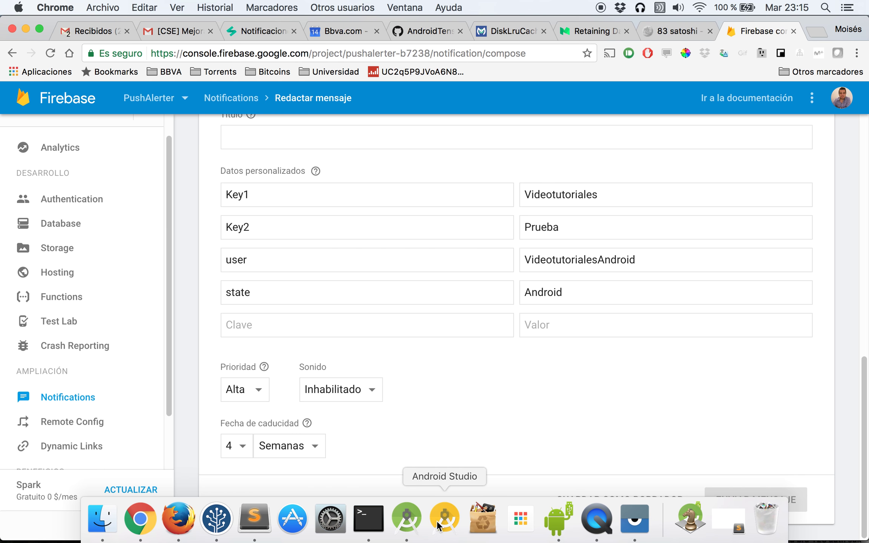
pyautogui.click(406, 518)
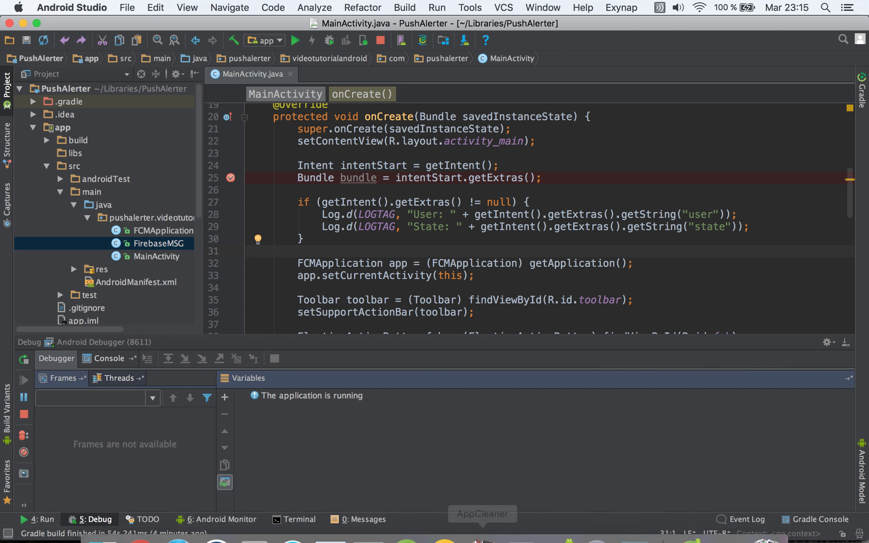
pyautogui.click(635, 528)
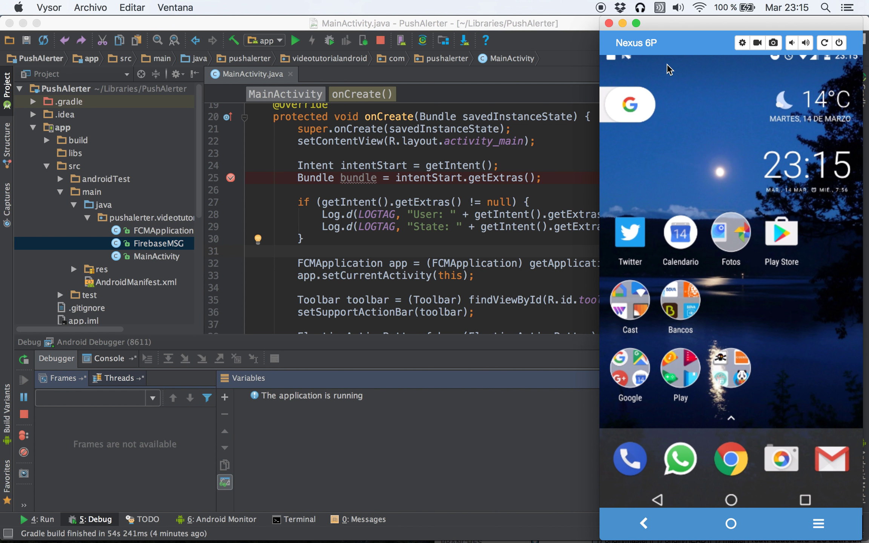
pyautogui.moveTo(682, 54); pyautogui.dragTo(663, 313)
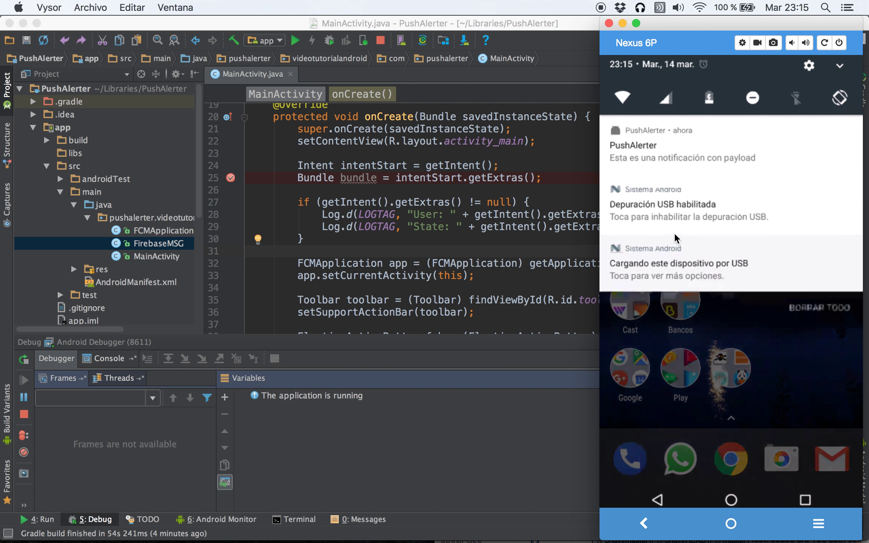
pyautogui.click(694, 160)
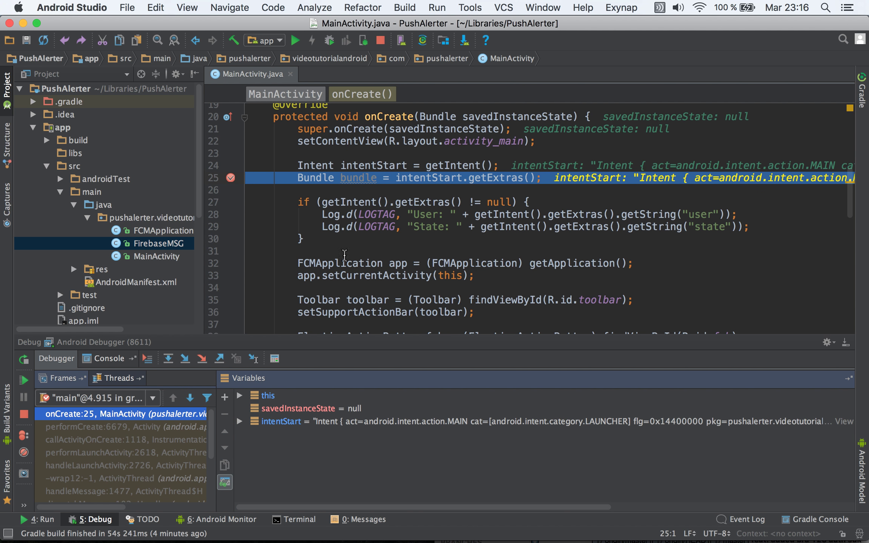
# Step: Step over to line 28 and evaluate getIntent().getExtras().getString("user"), closing the evaluation dialog when done
pyautogui.click(169, 358)
pyautogui.click(169, 358)
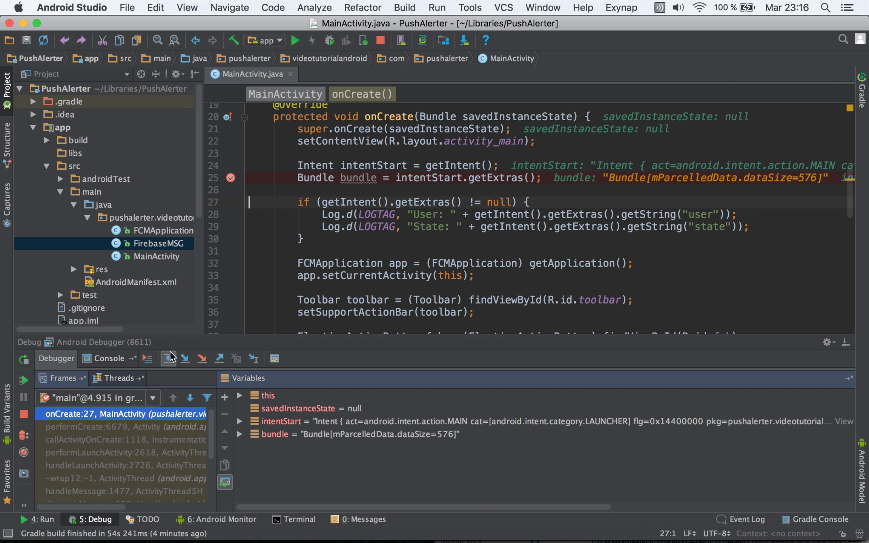
pyautogui.moveTo(478, 216); pyautogui.dragTo(725, 211)
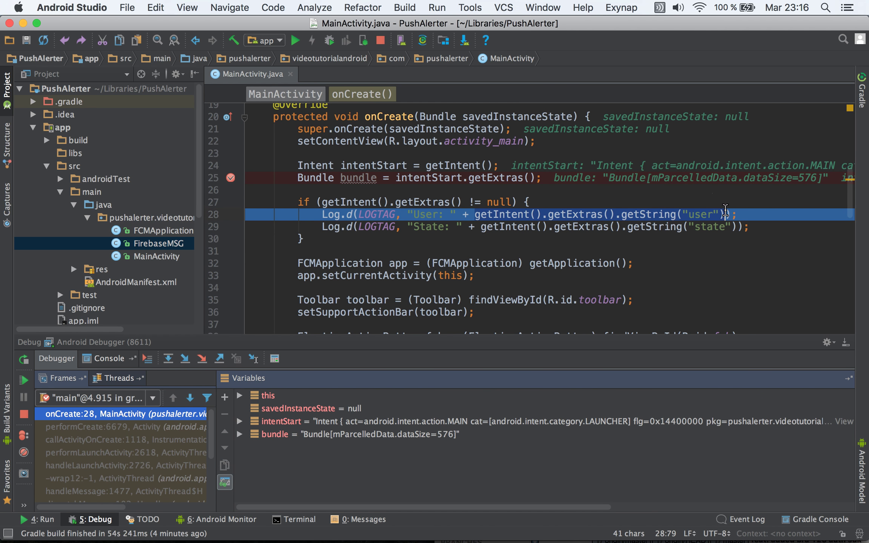
pyautogui.click(275, 358)
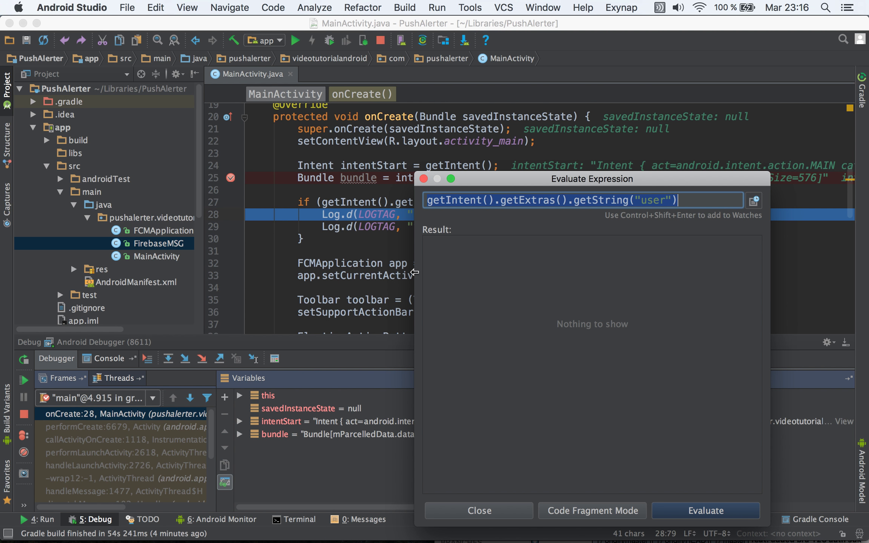
pyautogui.click(723, 516)
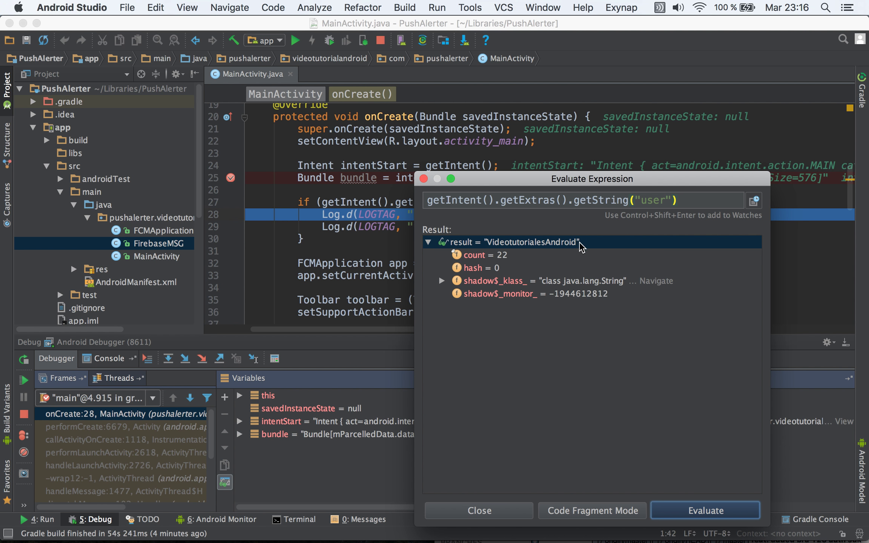
pyautogui.click(497, 510)
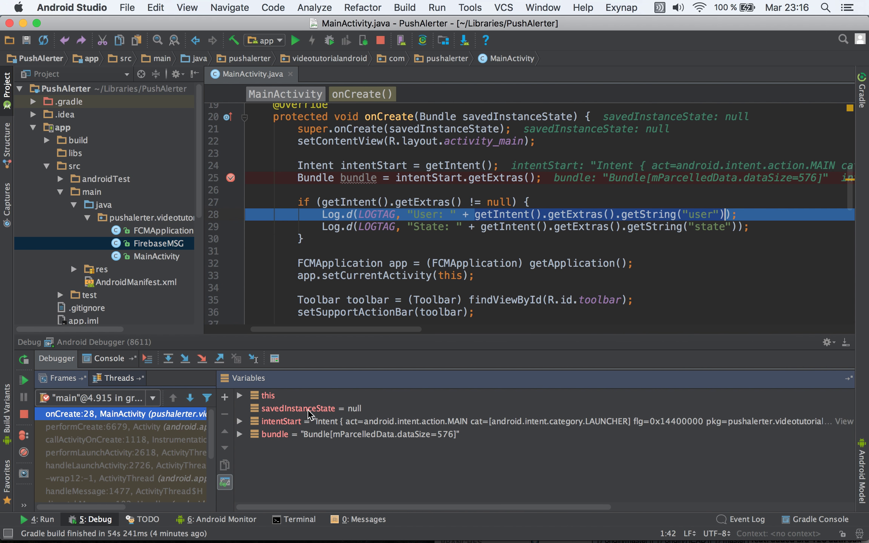
# Step: Step over to line 29 and evaluate getIntent().getExtras().getString("state"), closing the evaluation dialog when done
pyautogui.click(168, 358)
pyautogui.click(480, 226)
pyautogui.moveTo(480, 226); pyautogui.dragTo(736, 227)
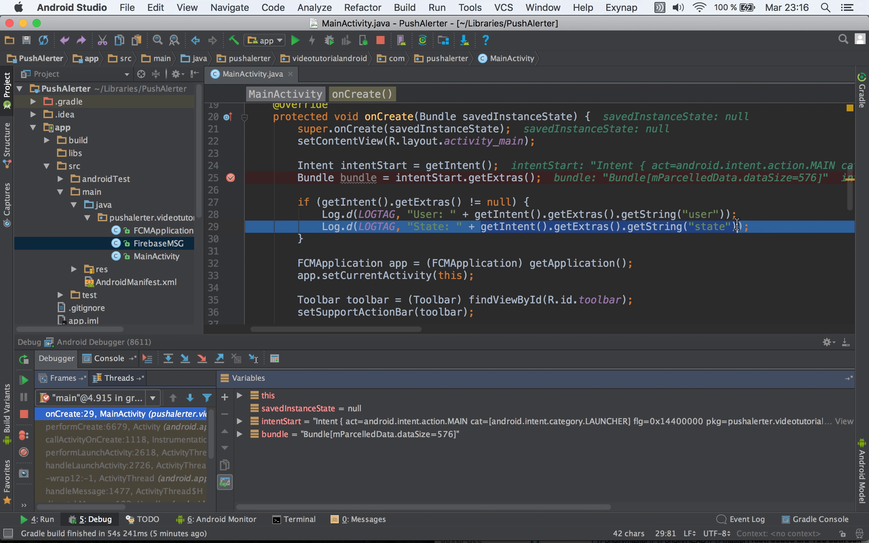
pyautogui.click(274, 358)
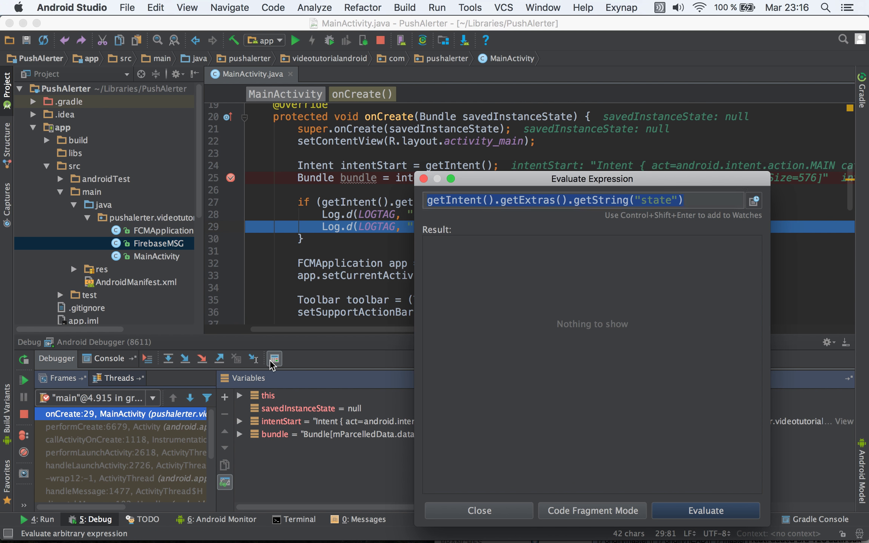
pyautogui.click(673, 505)
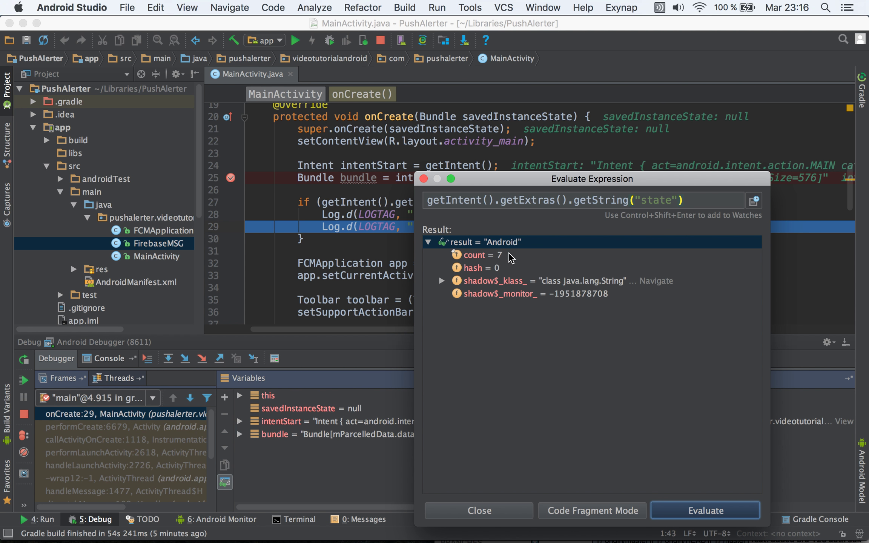
pyautogui.click(491, 507)
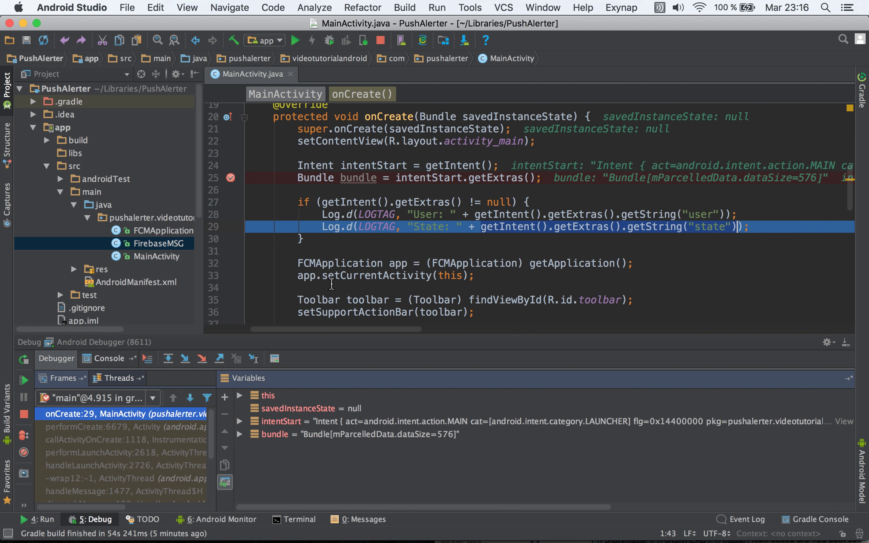
# Step: Reuse line 29's extras expression in the expression evaluator, replacing the state key with "Key1", and evaluate it
pyautogui.click(330, 226)
pyautogui.moveTo(480, 226); pyautogui.dragTo(740, 226)
pyautogui.click(274, 359)
pyautogui.doubleClick(646, 200)
pyautogui.write('K')
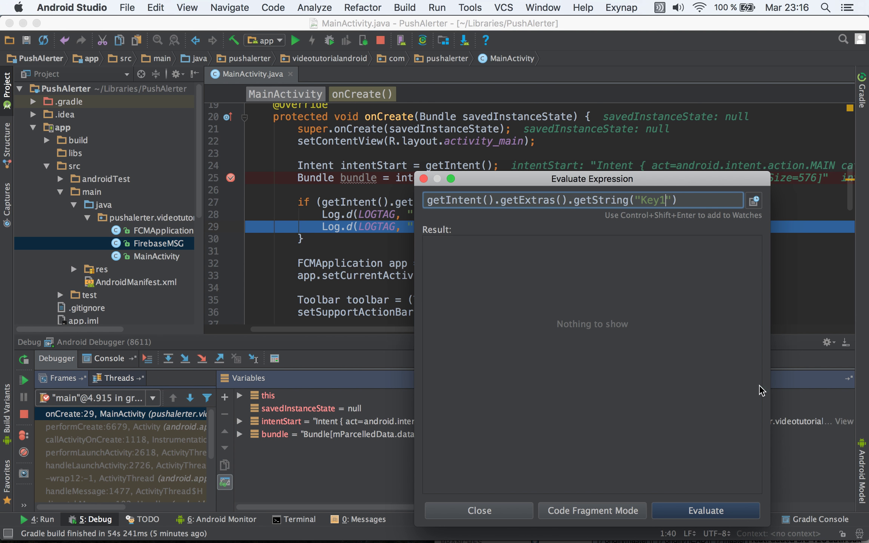
pyautogui.click(738, 516)
# Step: Change the expression's key to "Key2" and evaluate getIntent().getExtras().getString("Key2")
pyautogui.doubleClick(654, 200)
pyautogui.write('Key2')
pyautogui.click(713, 513)
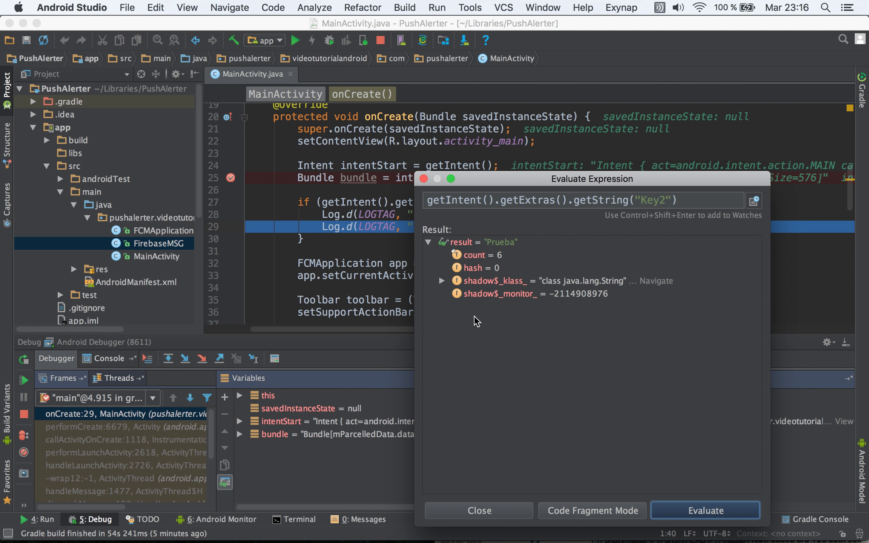
# Step: Shorten the expression to getIntent().getExtras() and evaluate the whole extras bundle
pyautogui.click(568, 200)
pyautogui.hotkey('shift', 'End')
pyautogui.press('BackSpace')
pyautogui.press('Return')
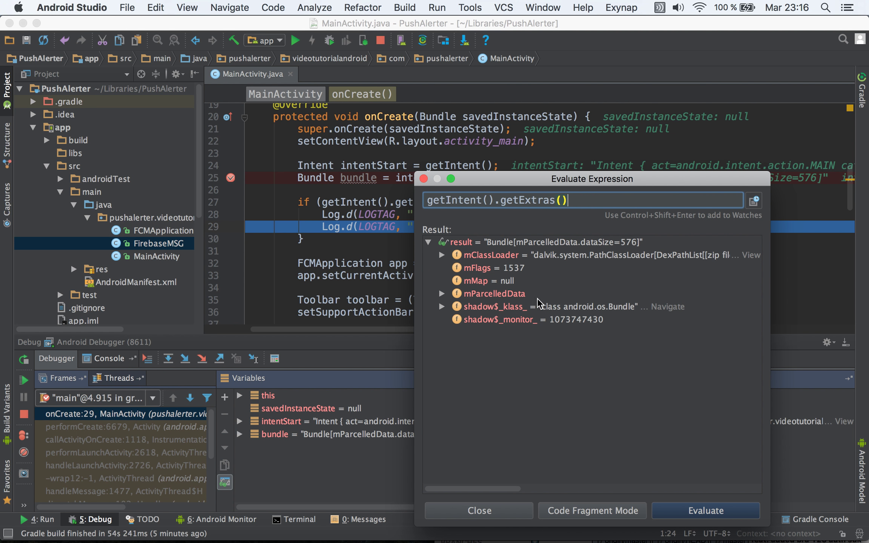
# Step: Expand mParcelledData and mClassLoader in the evaluated bundle to inspect their contents
pyautogui.click(492, 284)
pyautogui.click(496, 306)
pyautogui.doubleClick(490, 295)
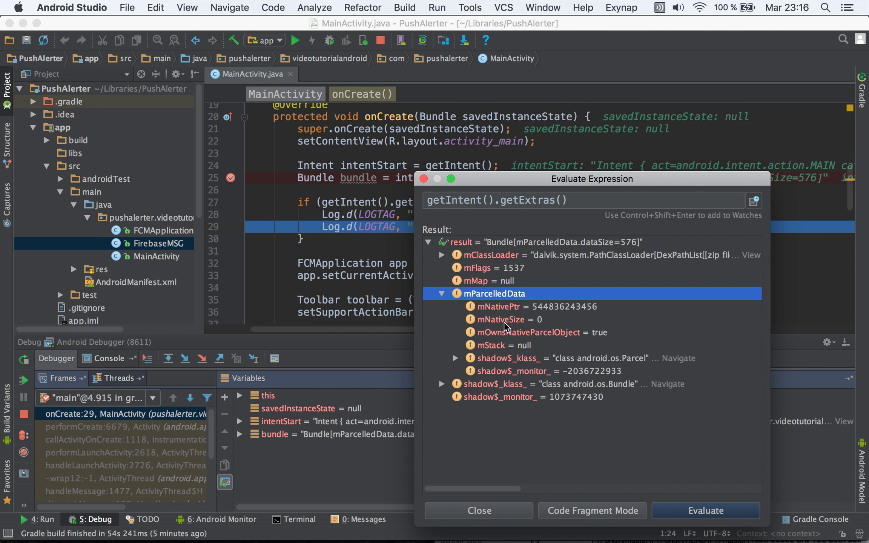
pyautogui.doubleClick(488, 256)
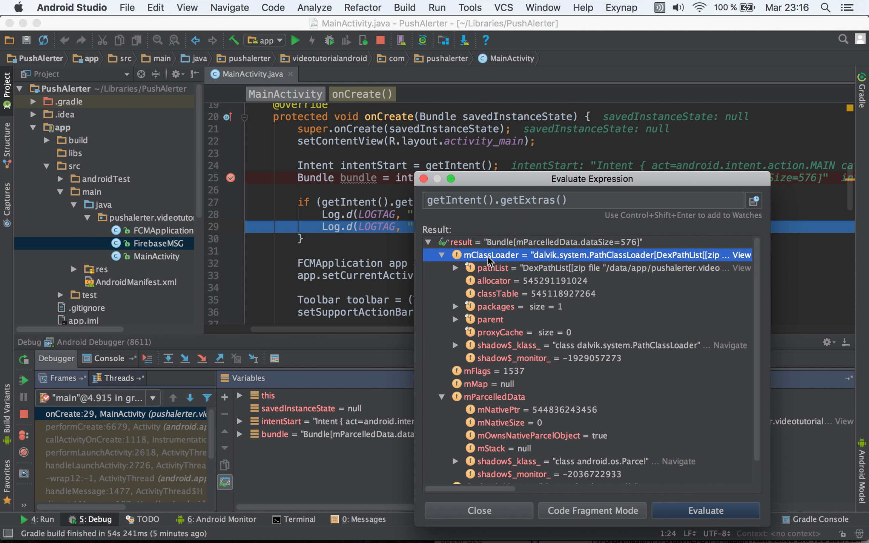